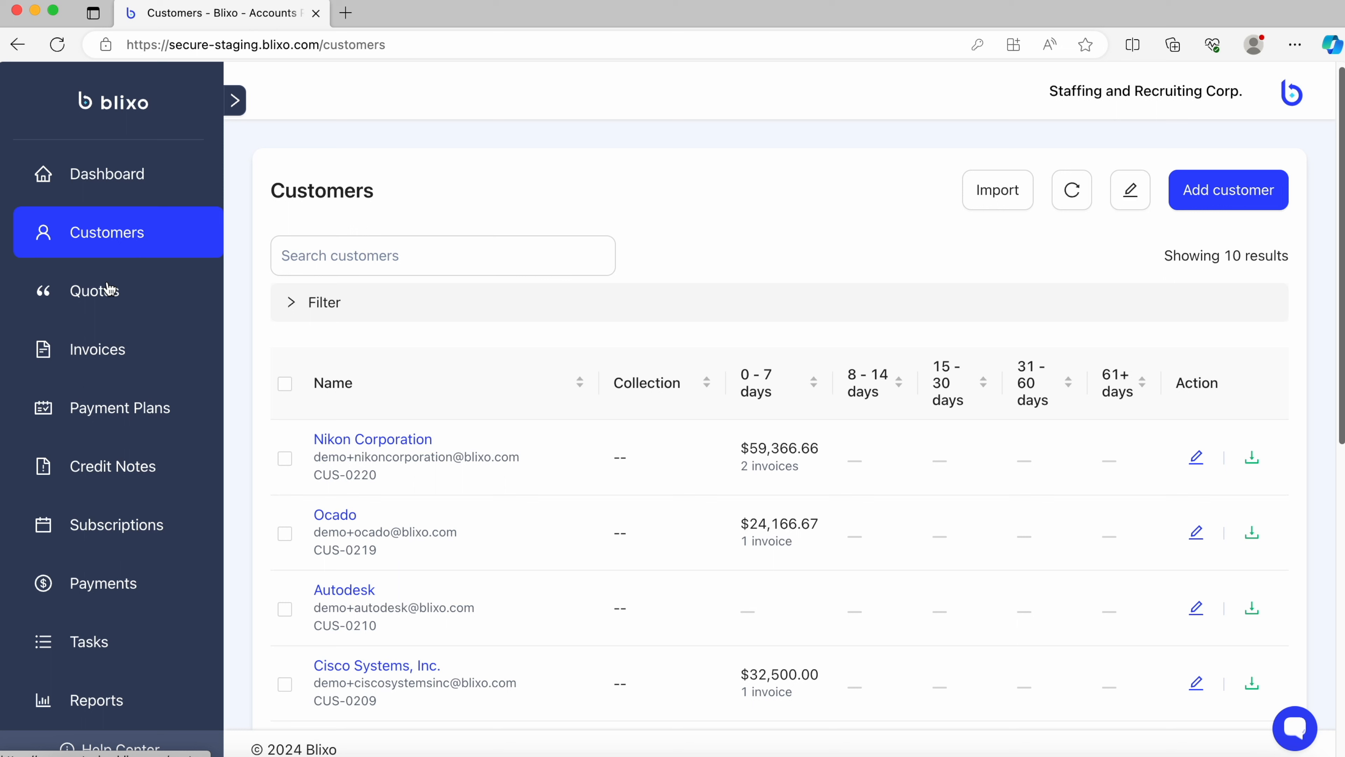
# Step: Start a new quote and open the new-item form from its line items
pyautogui.click(109, 289)
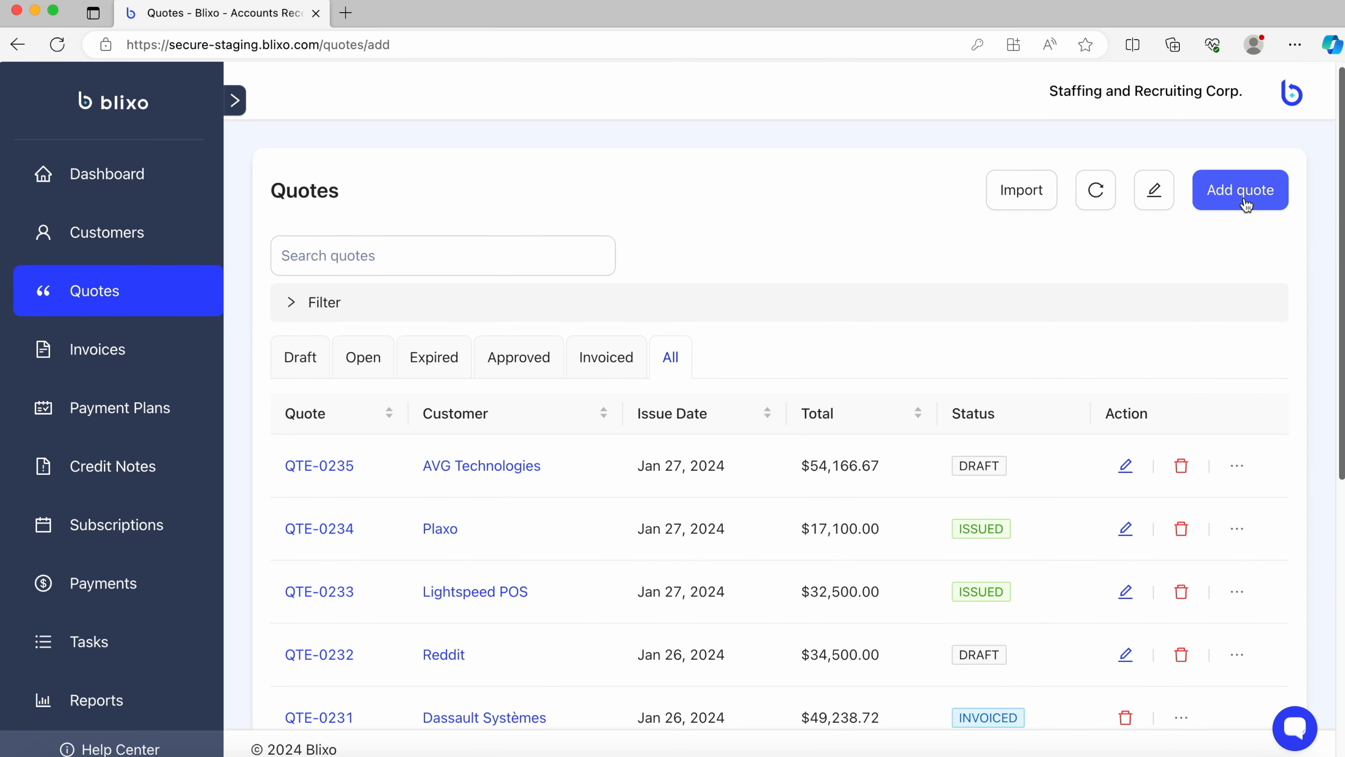
pyautogui.click(1246, 205)
pyautogui.scroll(-10, 805, 325)
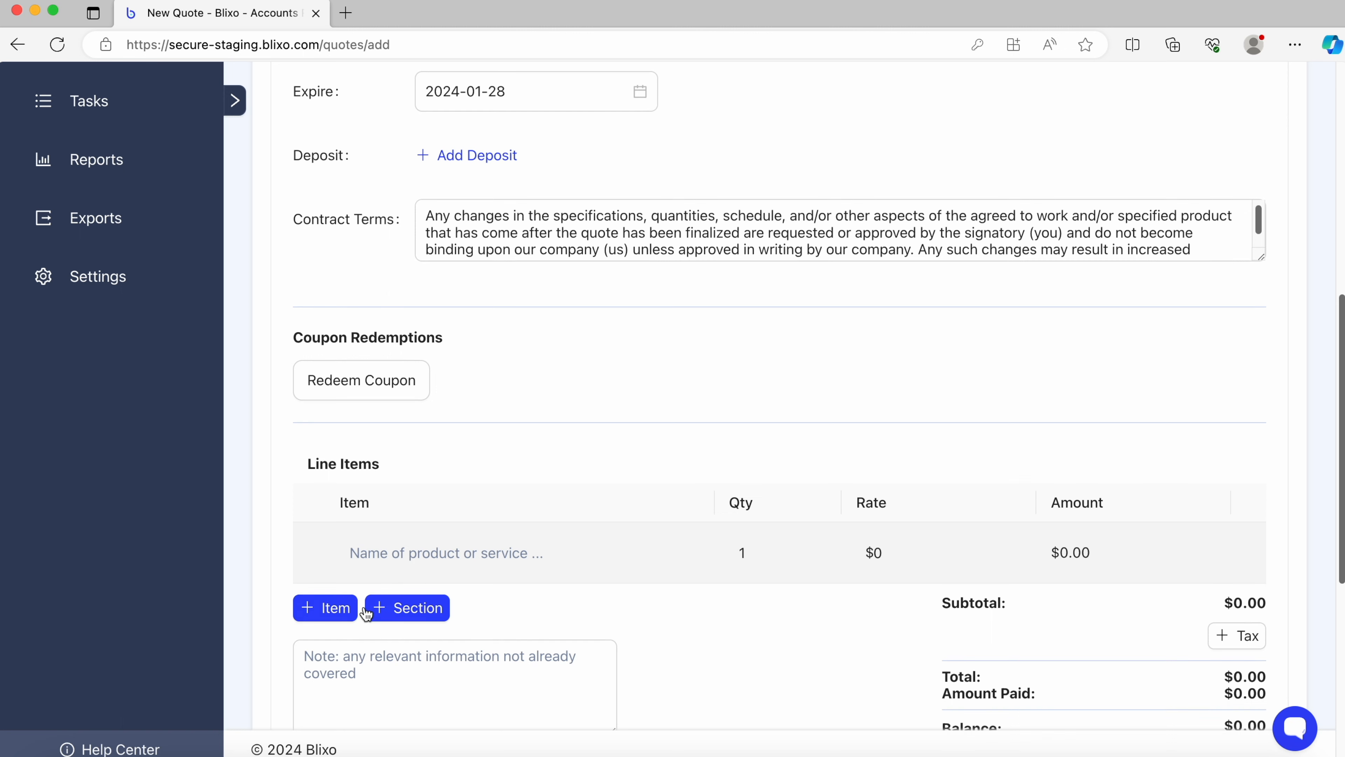
pyautogui.click(331, 612)
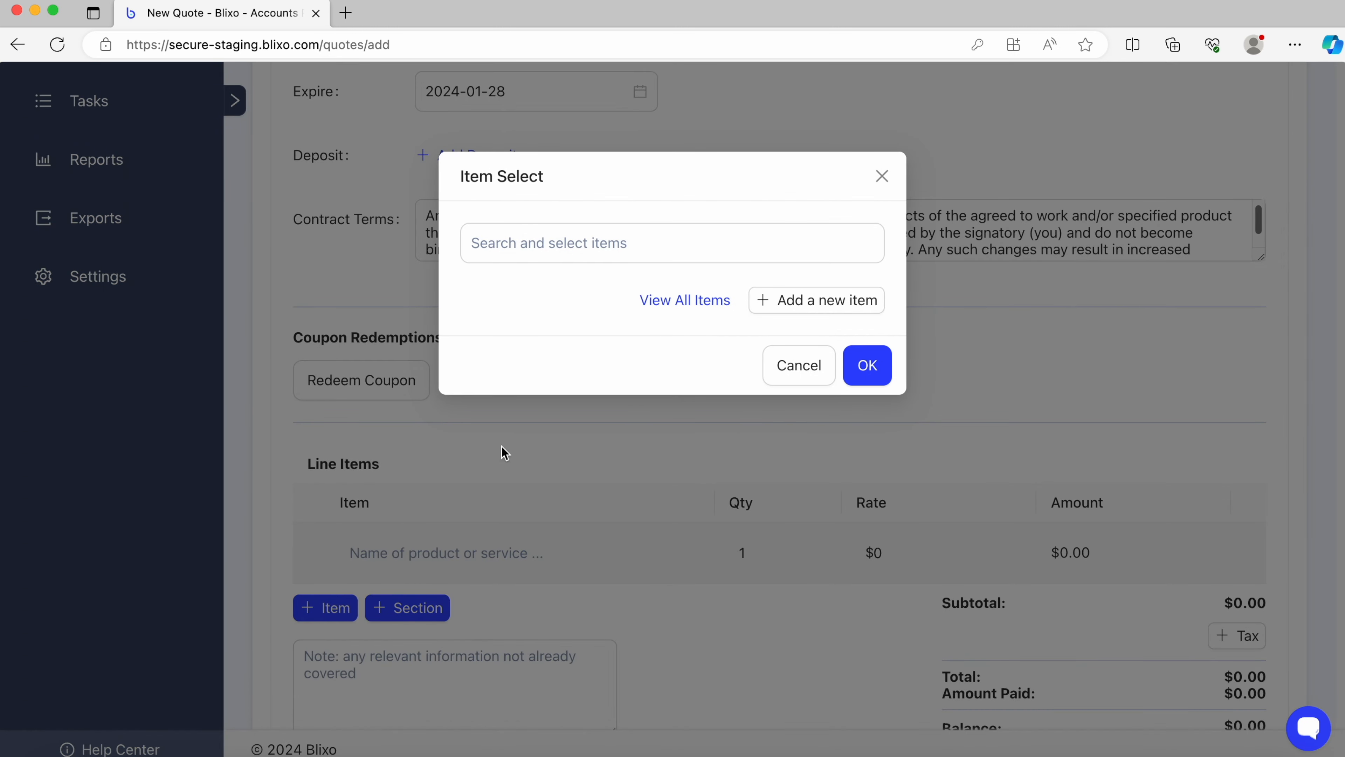
pyautogui.click(797, 300)
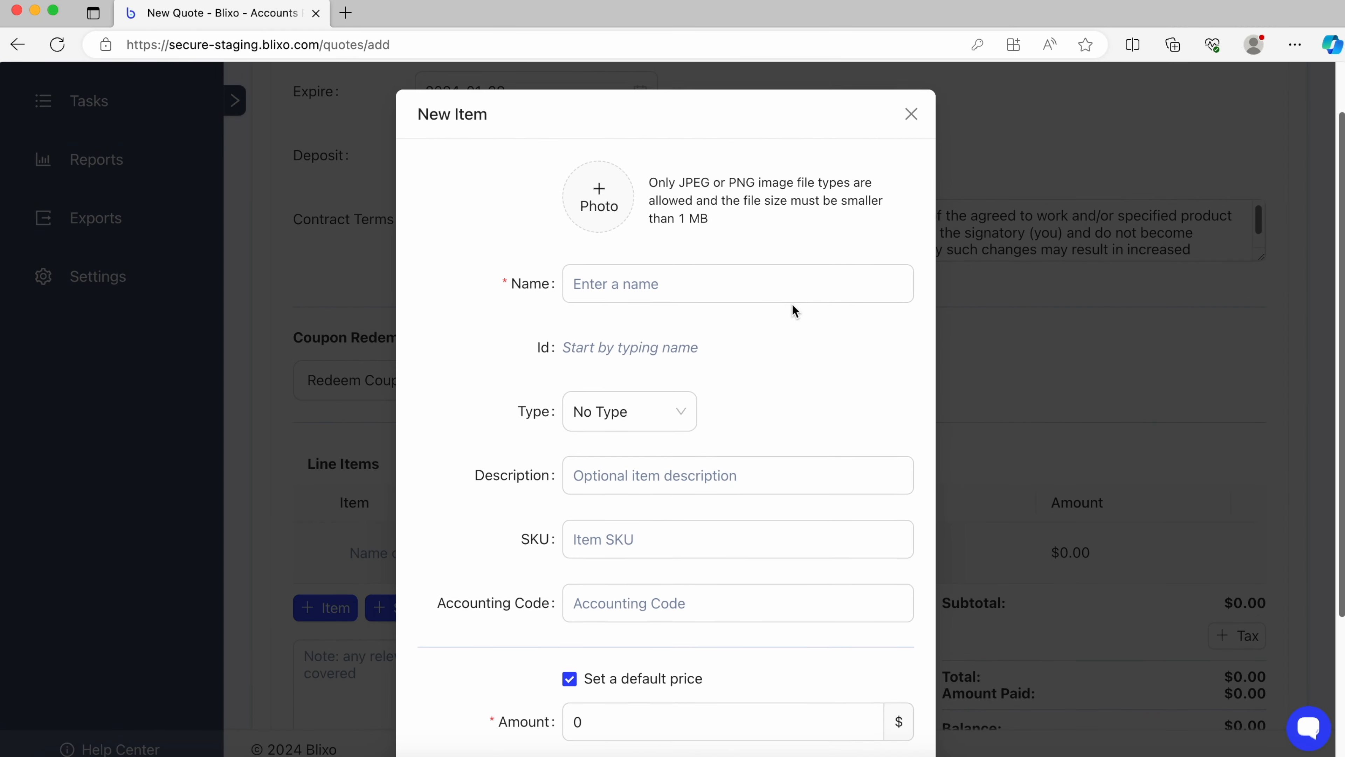
# Step: Create an item named Test with a default price of $100 and submit it
pyautogui.click(663, 269)
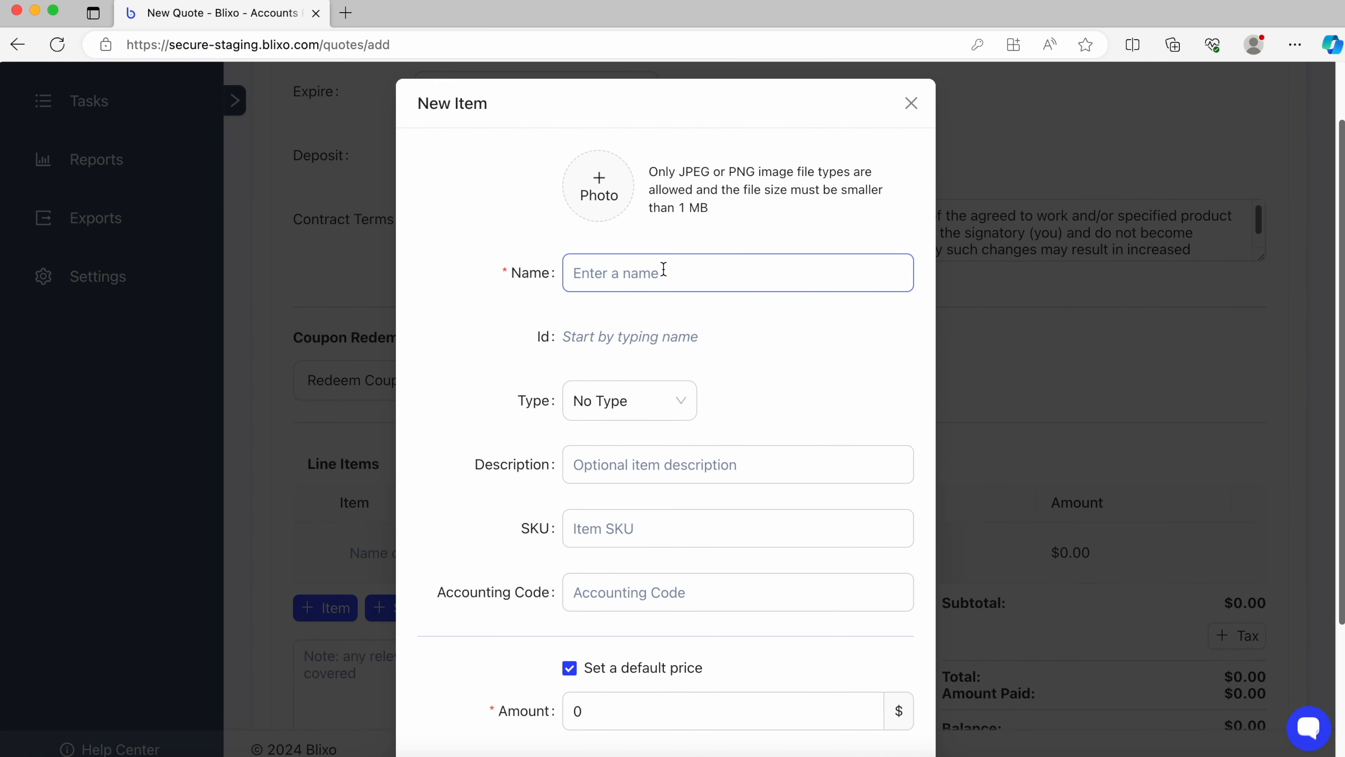
pyautogui.write('Test')
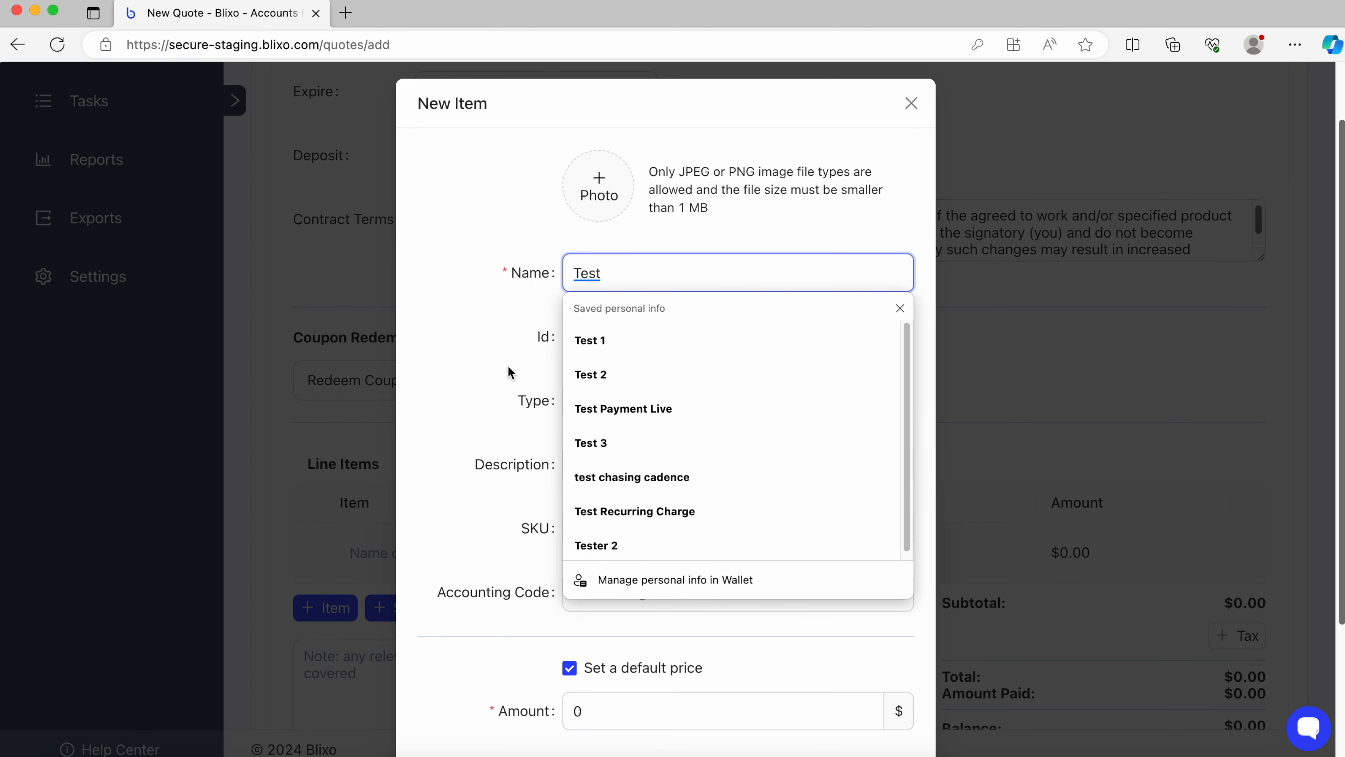
pyautogui.click(509, 372)
pyautogui.scroll(-3, 609, 520)
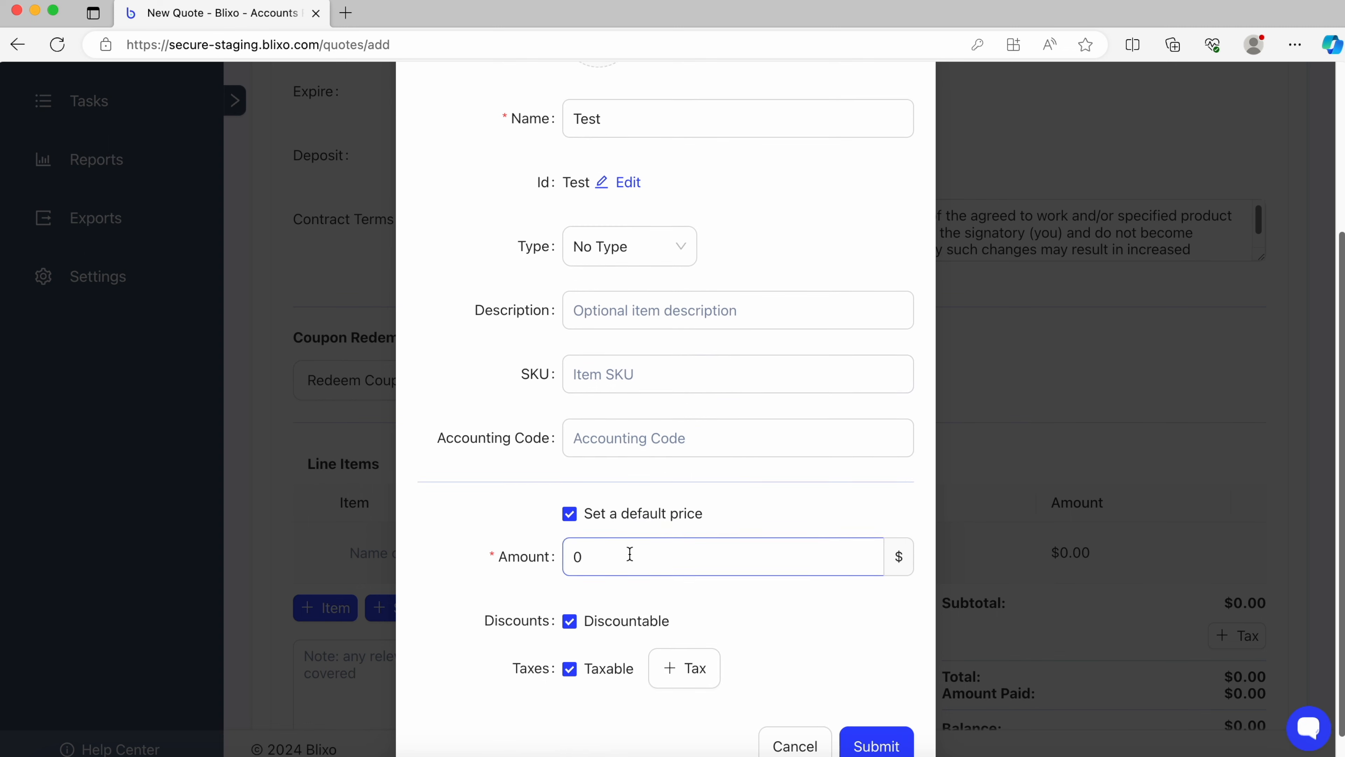
pyautogui.click(630, 554)
pyautogui.write('100')
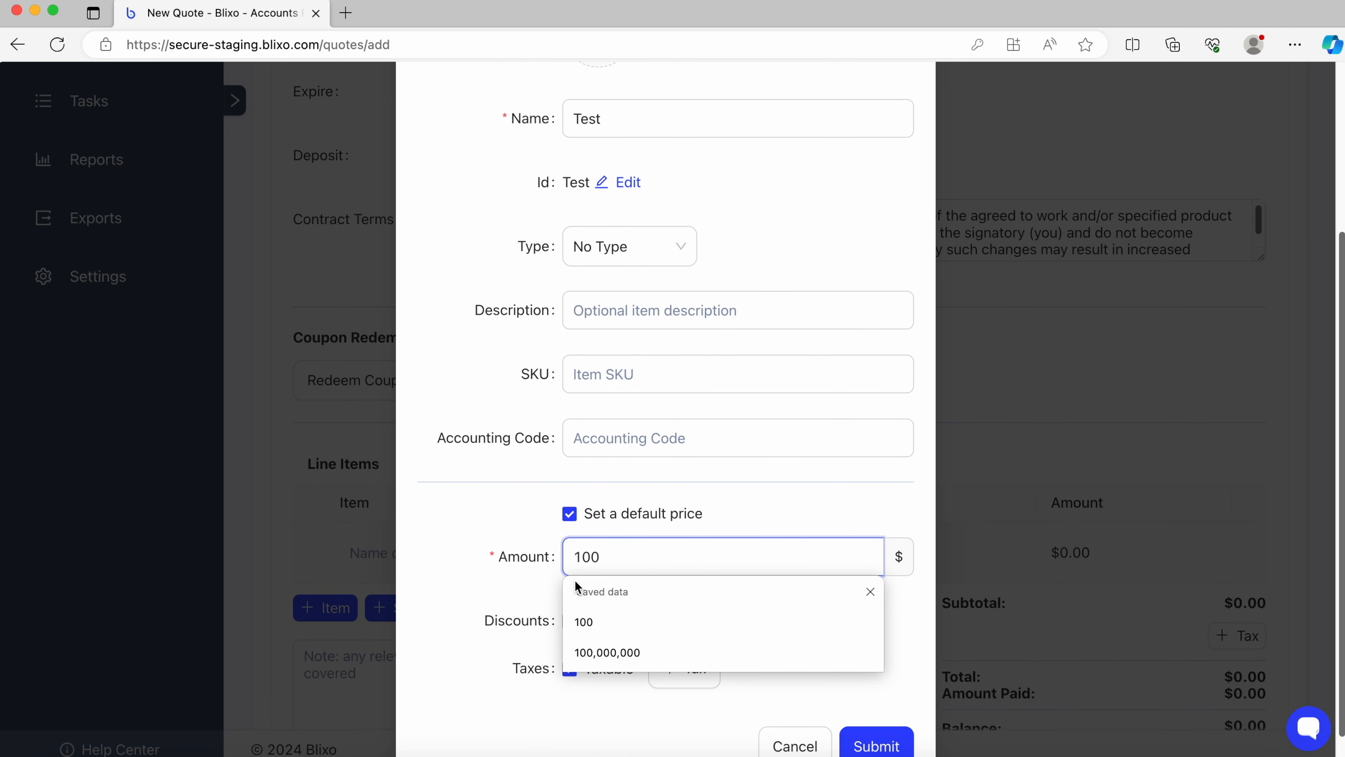
pyautogui.click(506, 572)
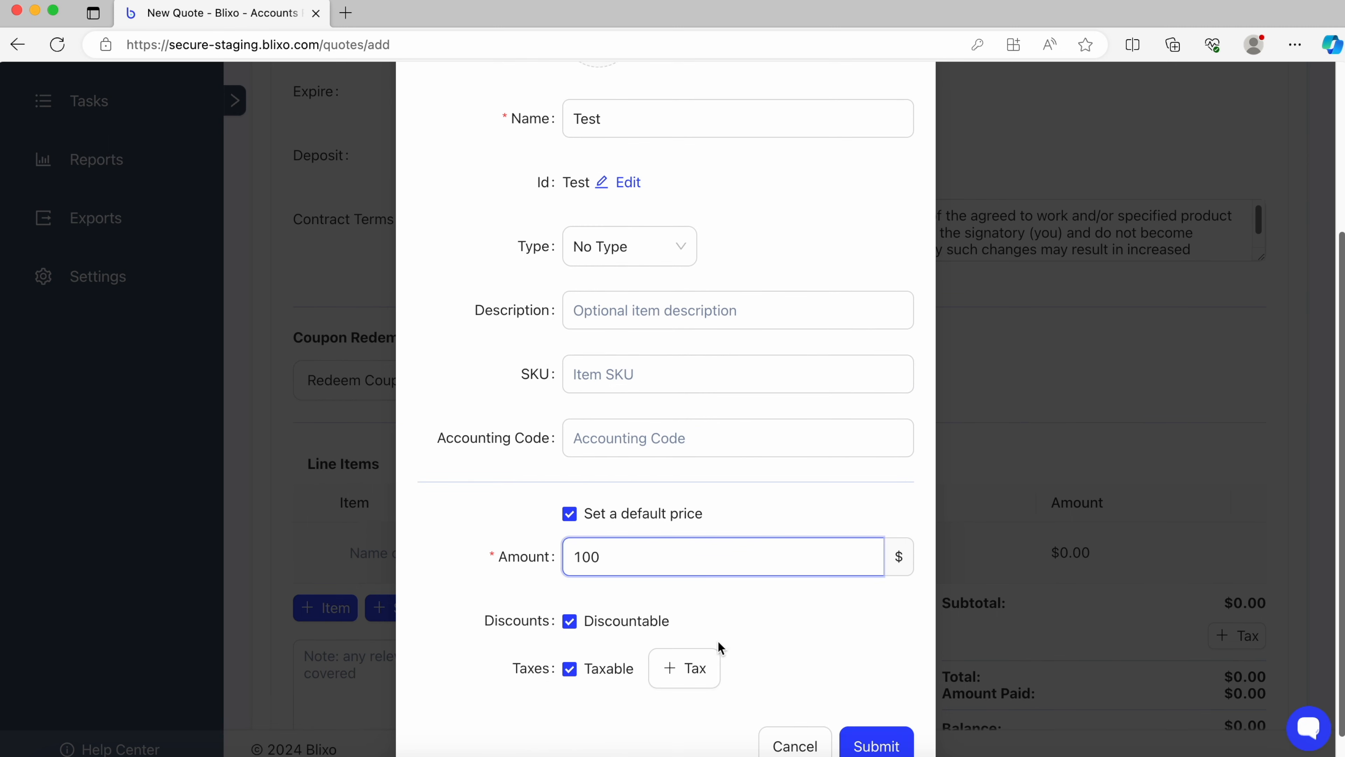
pyautogui.click(894, 749)
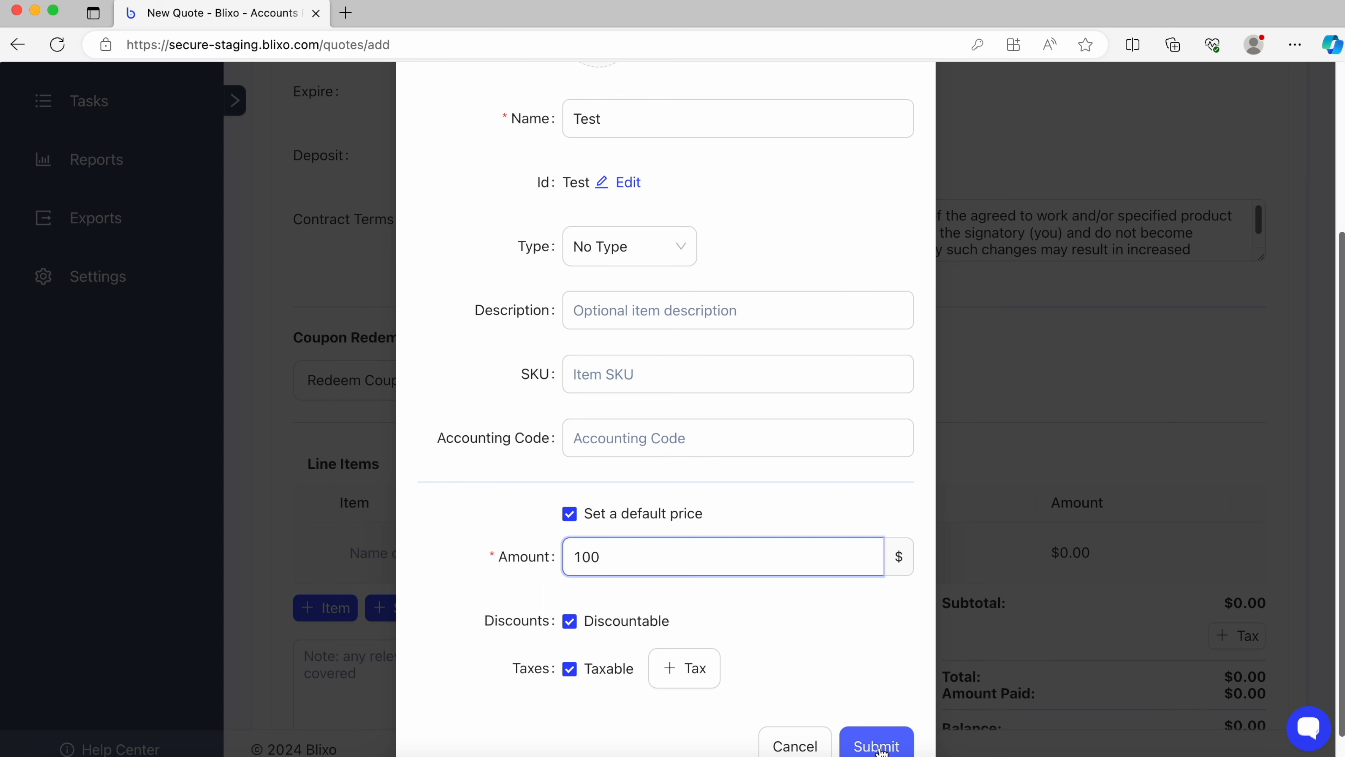
pyautogui.click(881, 748)
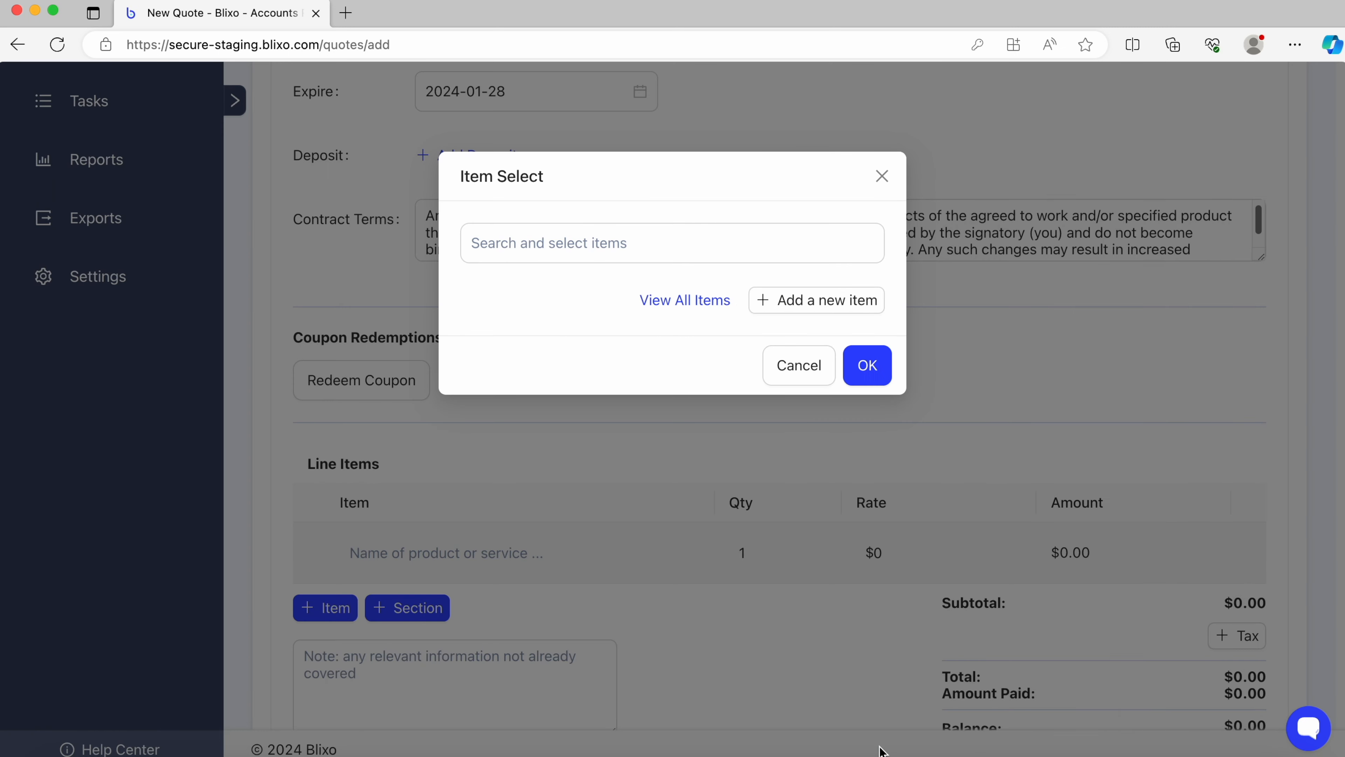
# Step: Search the quote's item selector for Test and close the selector without adding an item
pyautogui.click(776, 251)
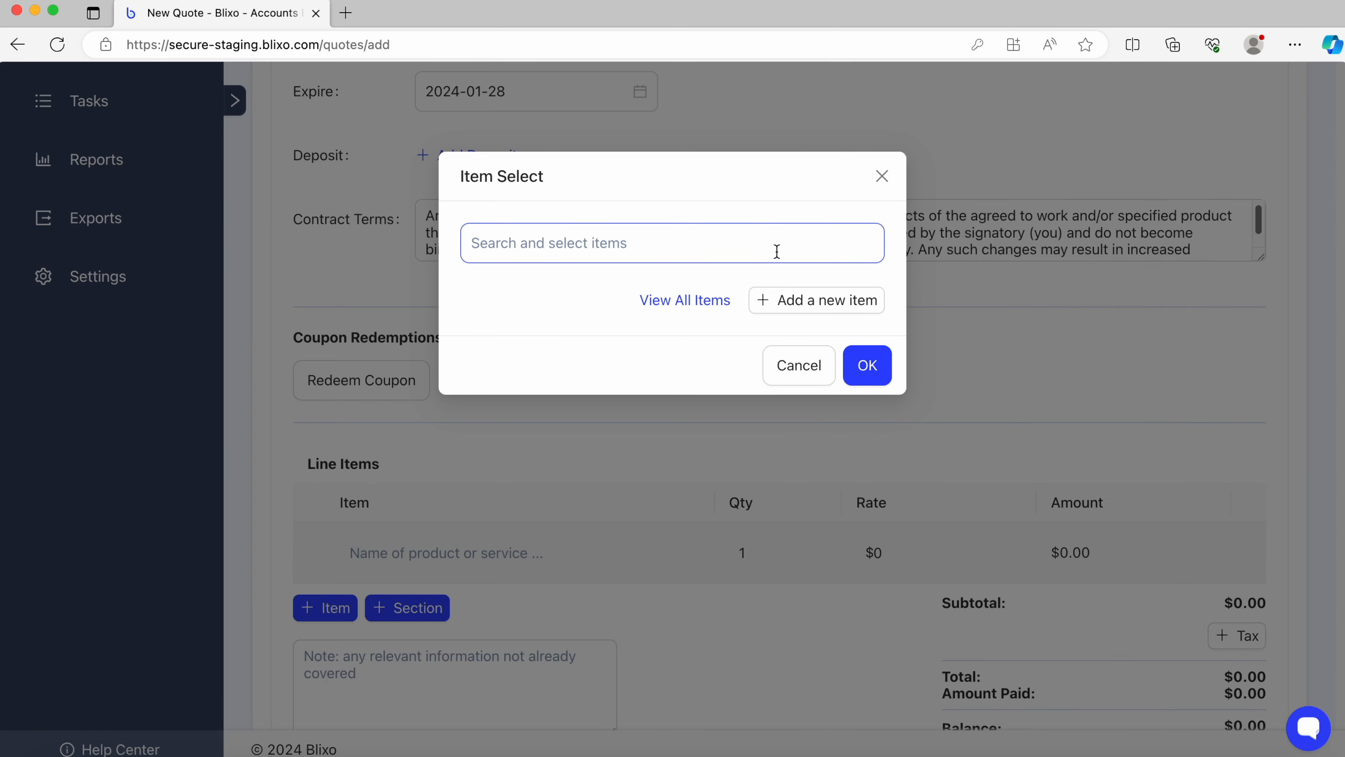
pyautogui.write('Test')
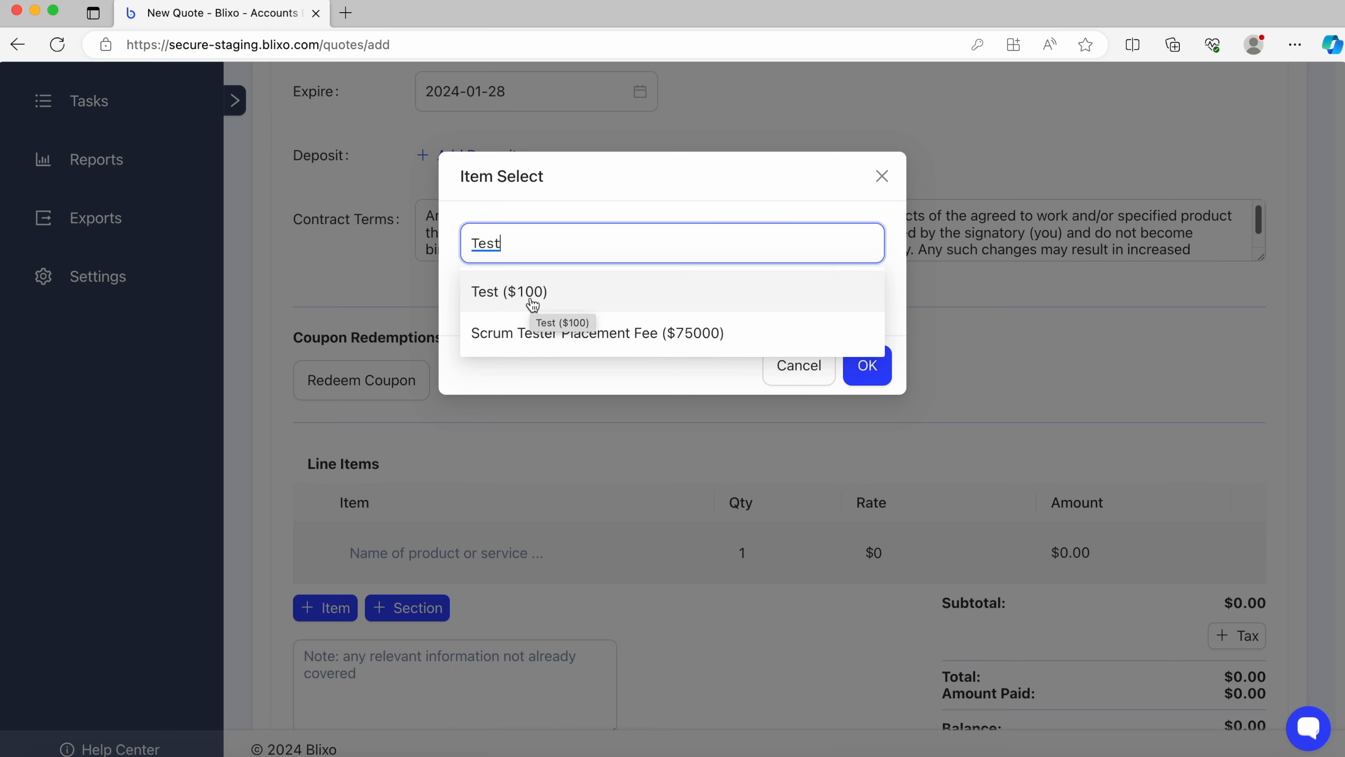
pyautogui.click(884, 178)
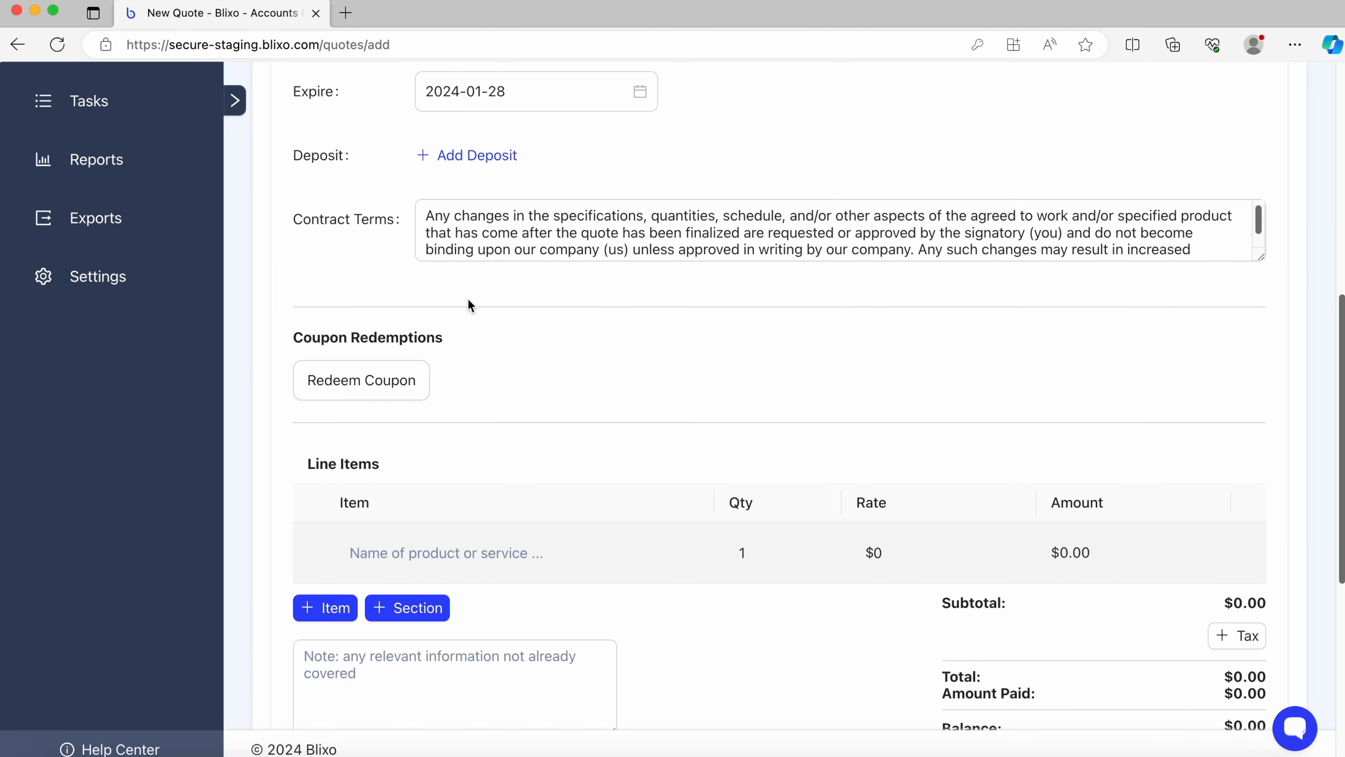
pyautogui.scroll(10, 469, 306)
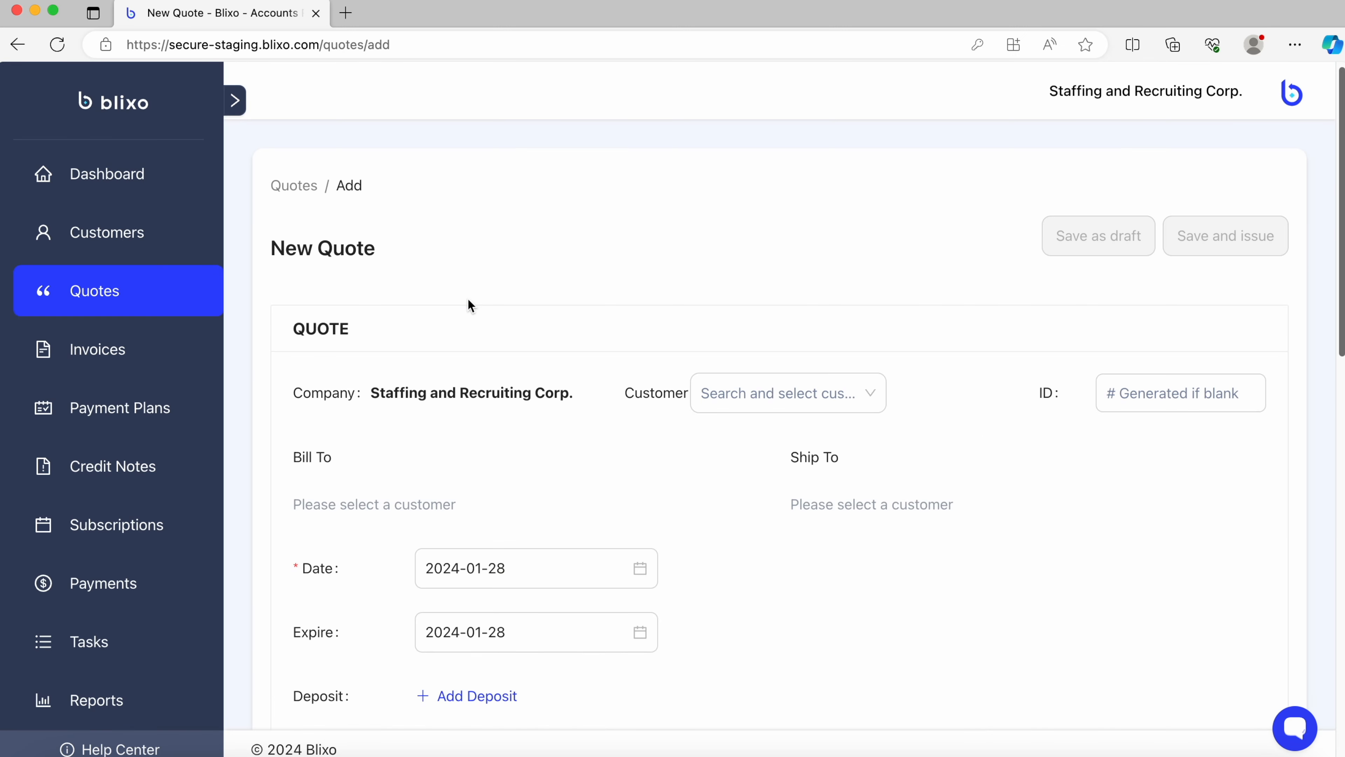
# Step: Start a new invoice, view the new-item form reached from its line items, and close the form
pyautogui.click(135, 361)
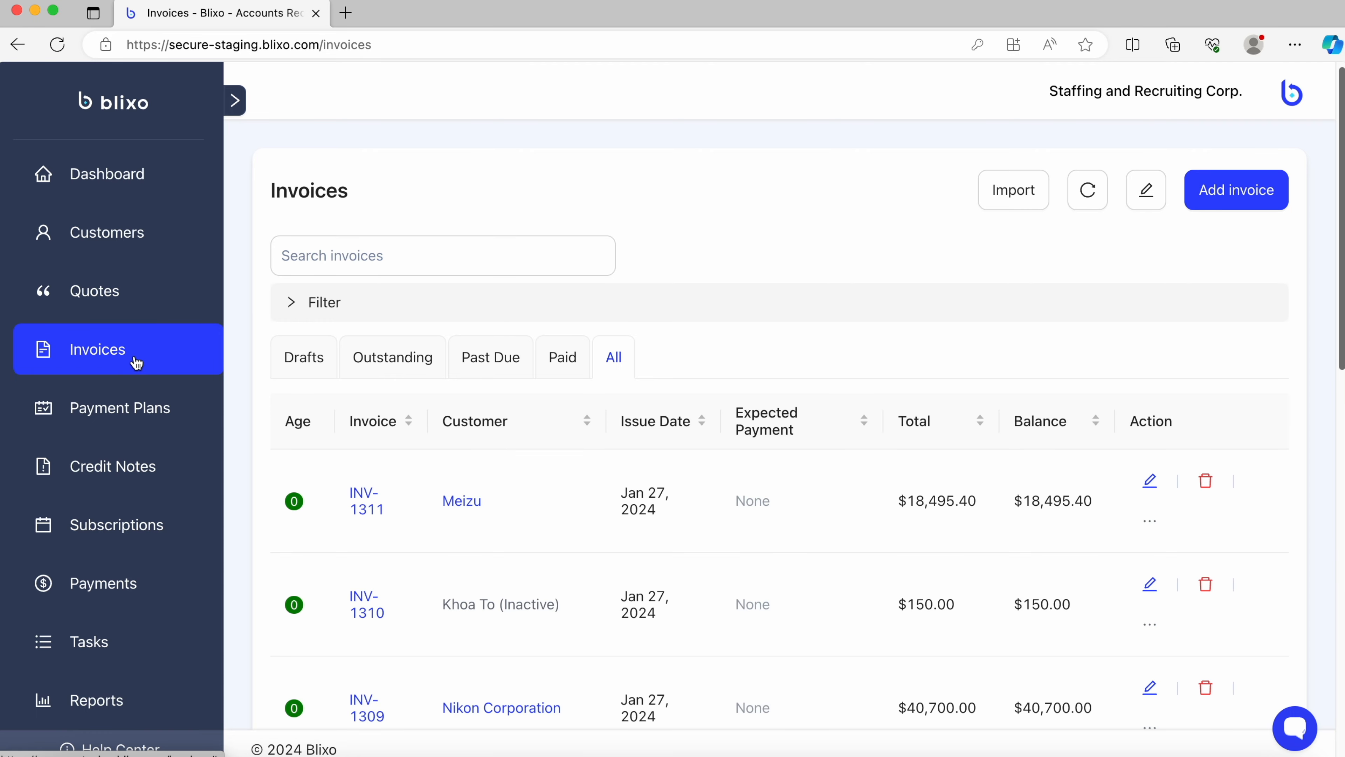
pyautogui.click(1239, 204)
pyautogui.scroll(-6, 530, 482)
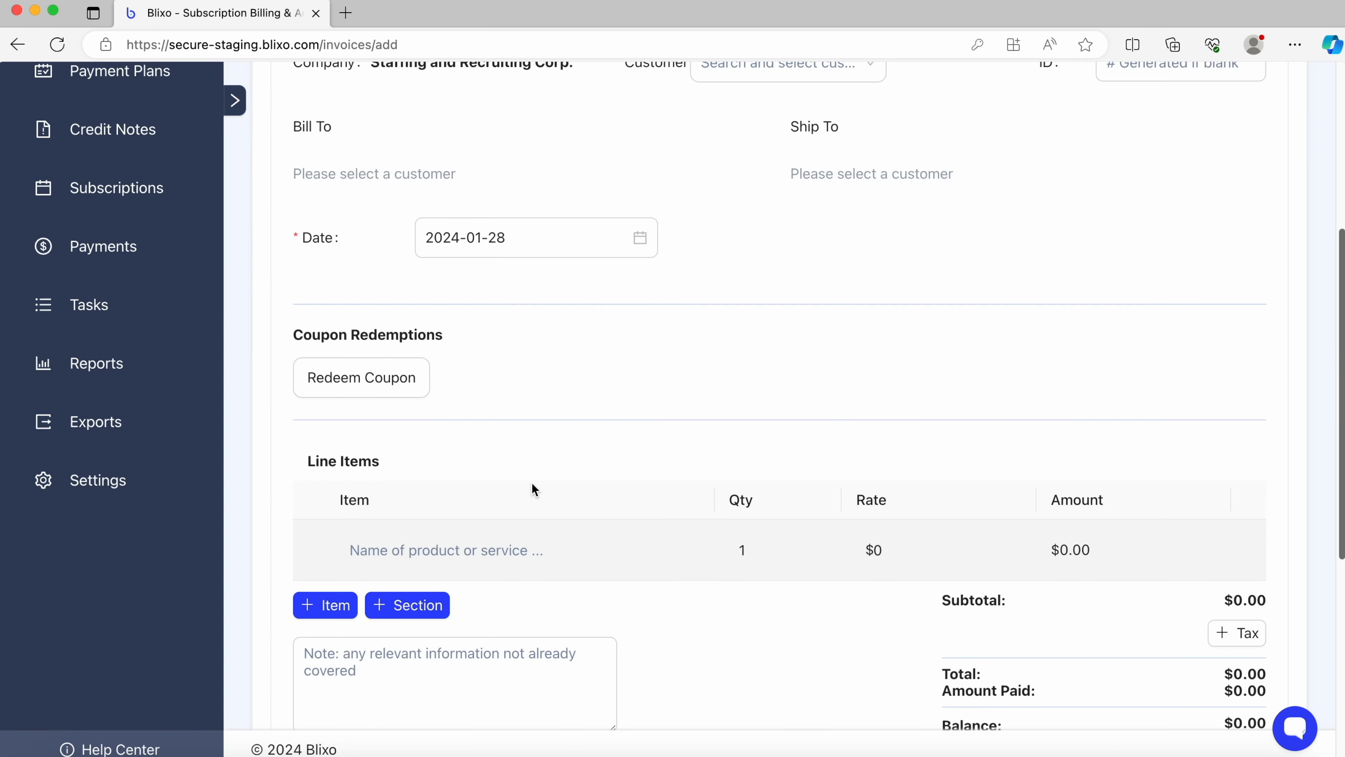
pyautogui.click(324, 612)
pyautogui.click(829, 307)
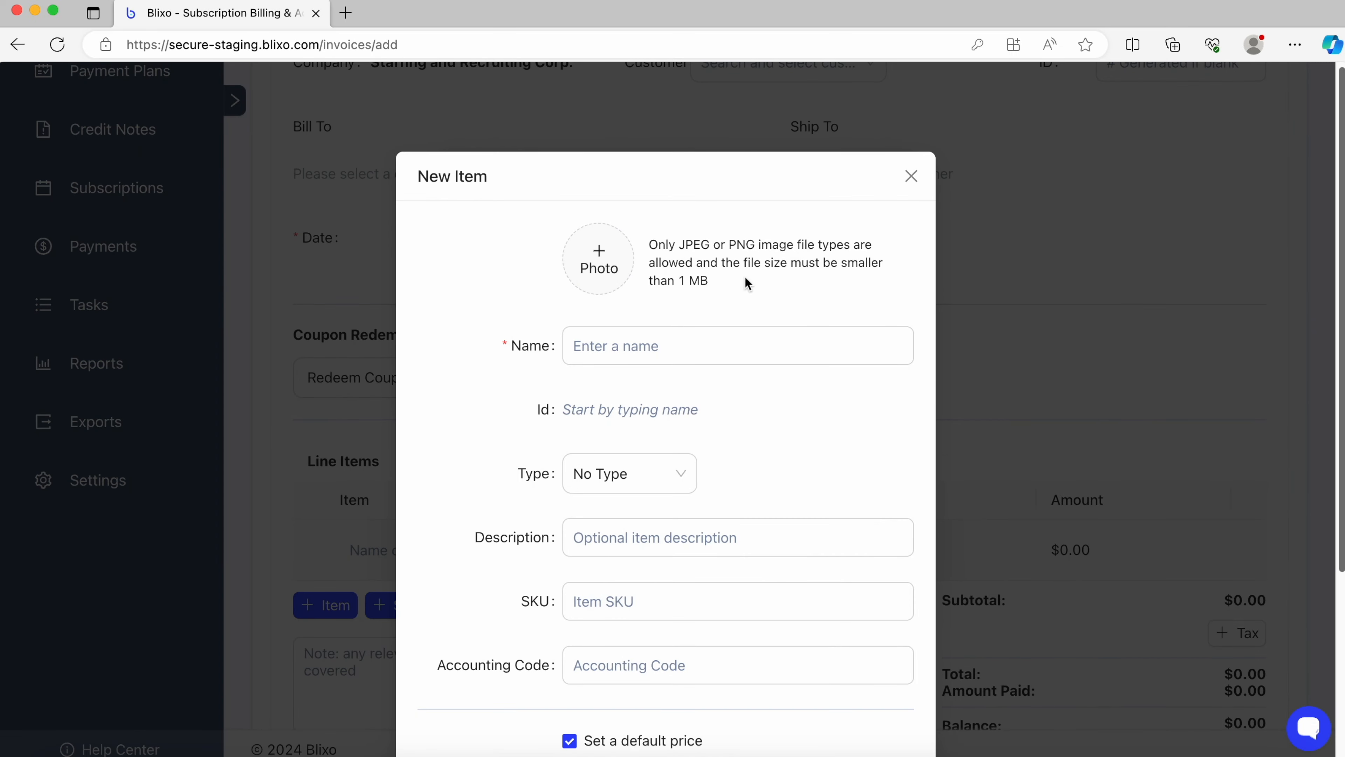
pyautogui.click(910, 175)
pyautogui.click(878, 176)
pyautogui.scroll(5, 180, 316)
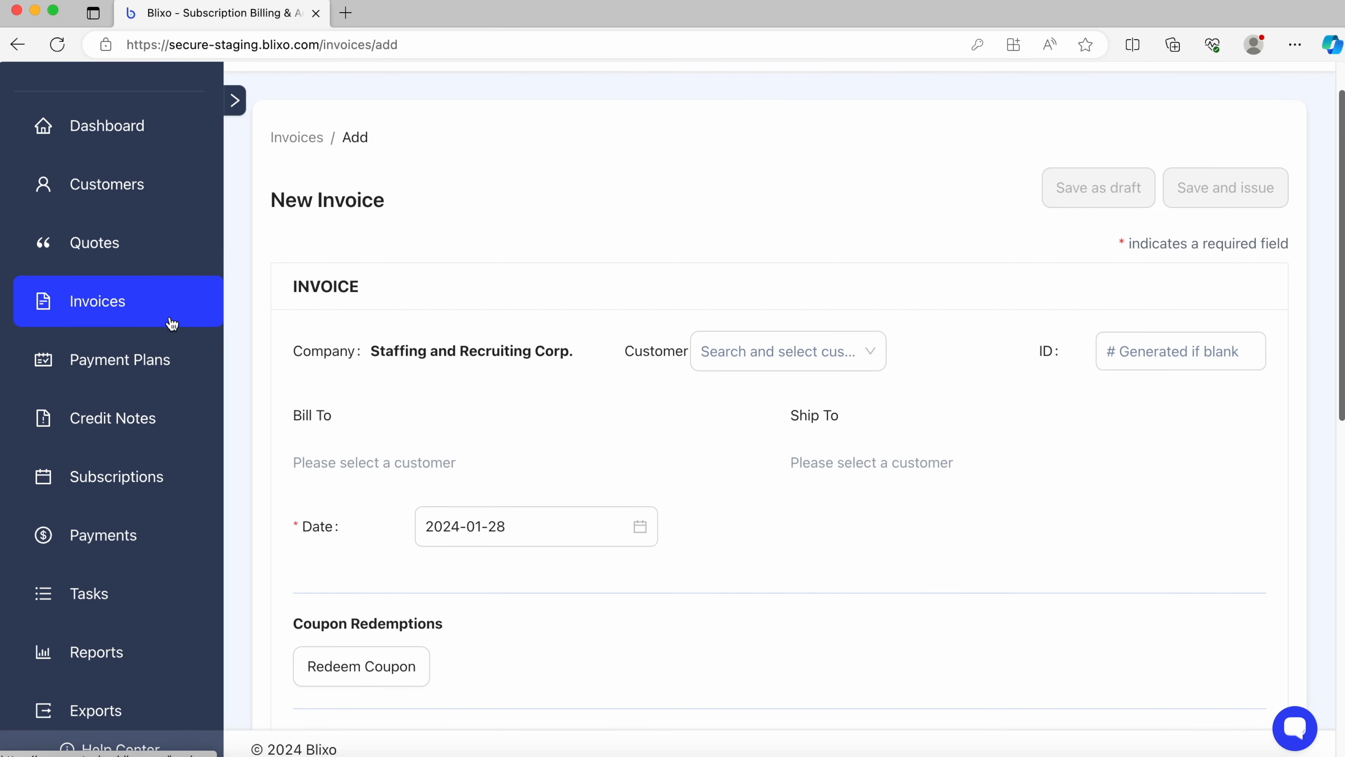
# Step: Start a new credit note, view the new-item form reached from its line items, and close the form
pyautogui.click(107, 432)
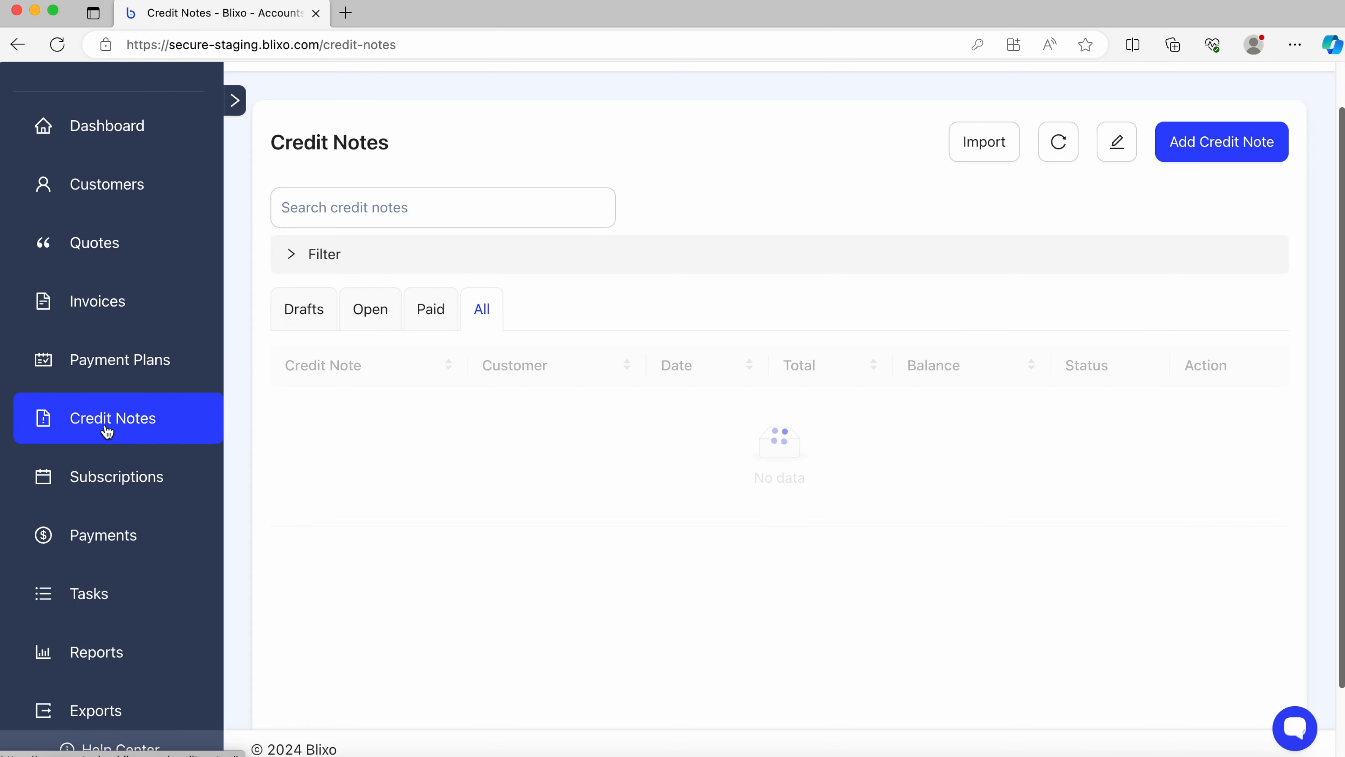
pyautogui.click(1233, 139)
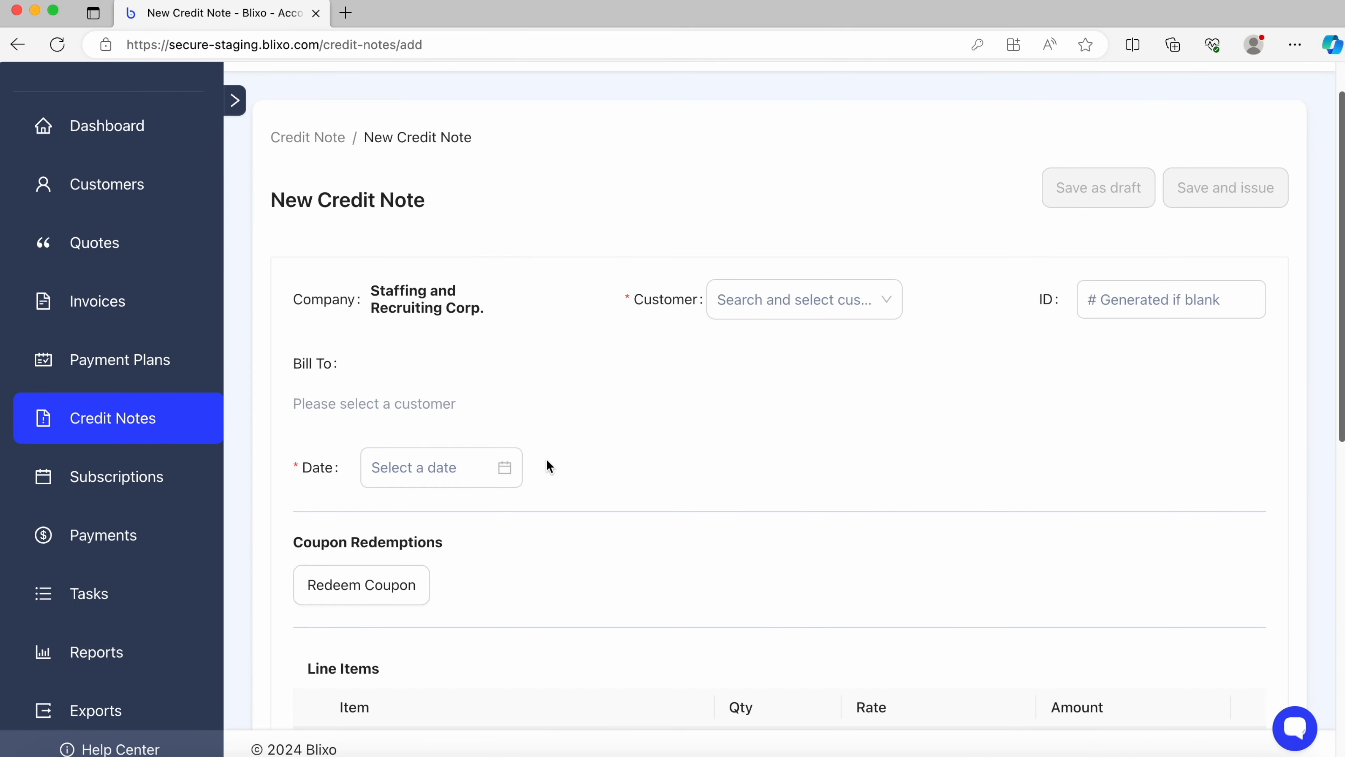
pyautogui.scroll(-4, 548, 467)
pyautogui.click(325, 598)
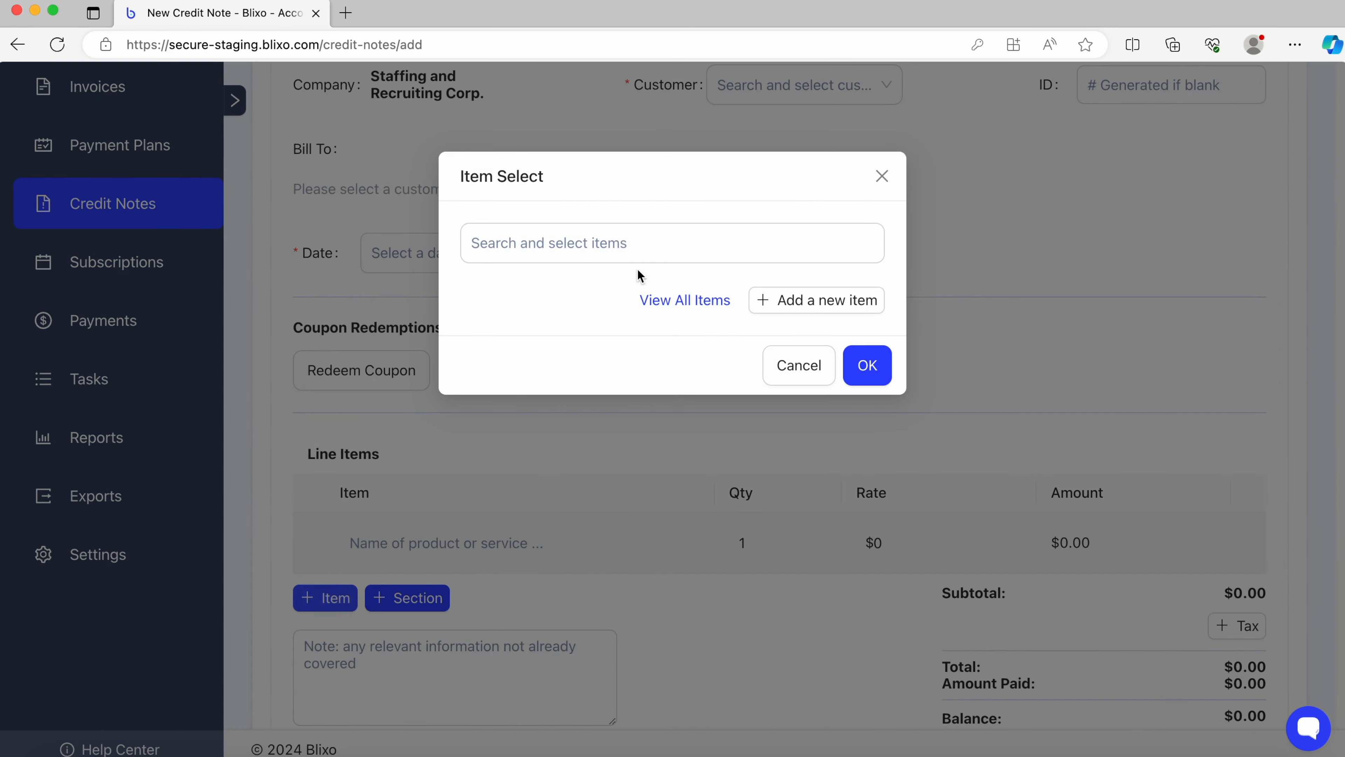
pyautogui.click(819, 312)
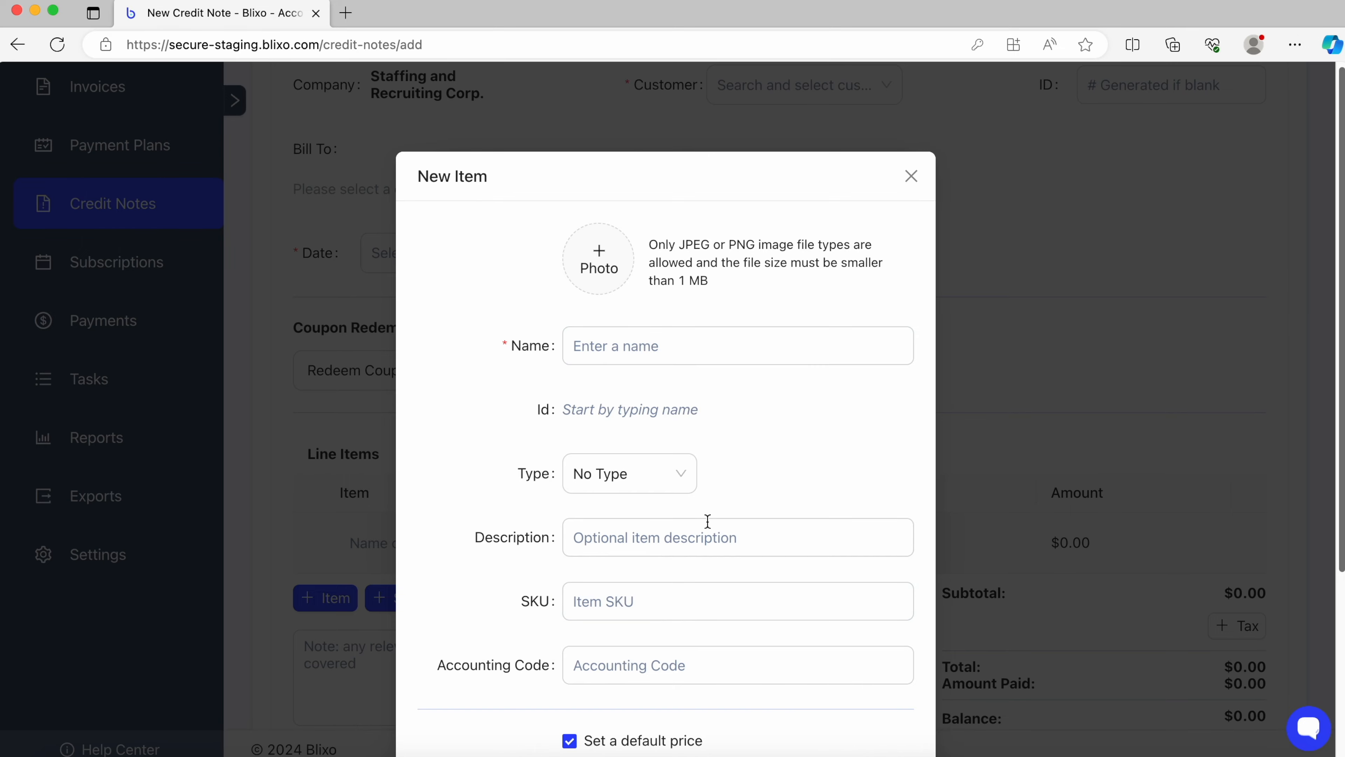
pyautogui.click(911, 176)
pyautogui.click(881, 178)
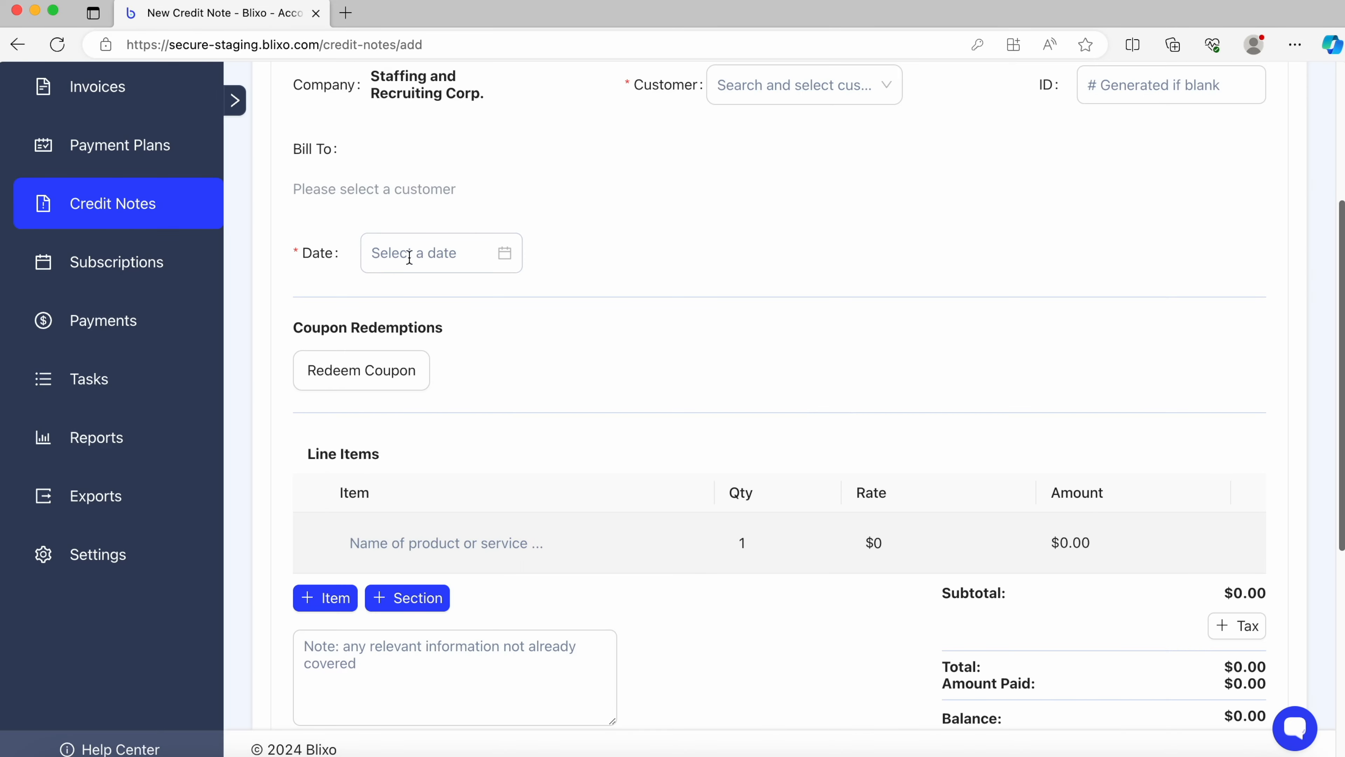
# Step: Start a new subscription, view the new-item form reached through adding a new plan, and close all the dialogs
pyautogui.click(155, 273)
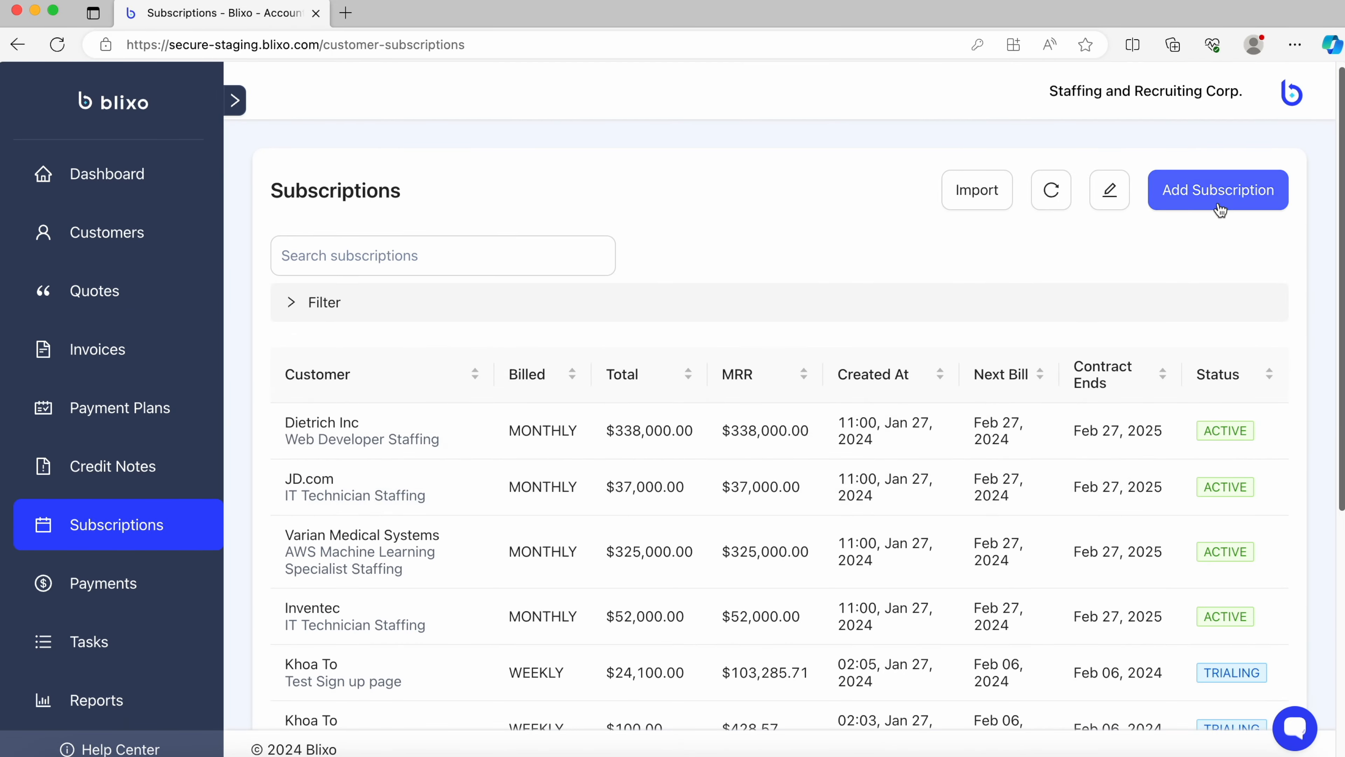
pyautogui.click(1219, 209)
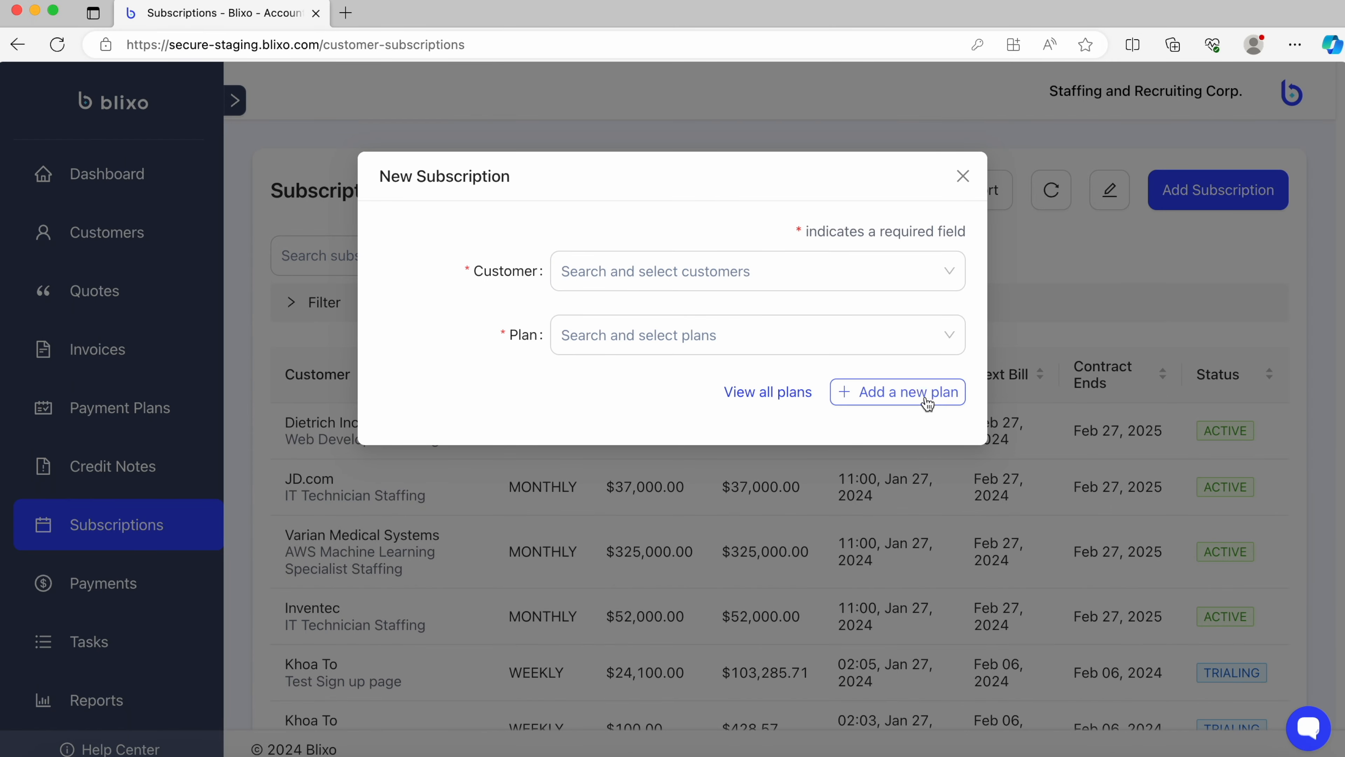
pyautogui.click(930, 405)
pyautogui.click(800, 547)
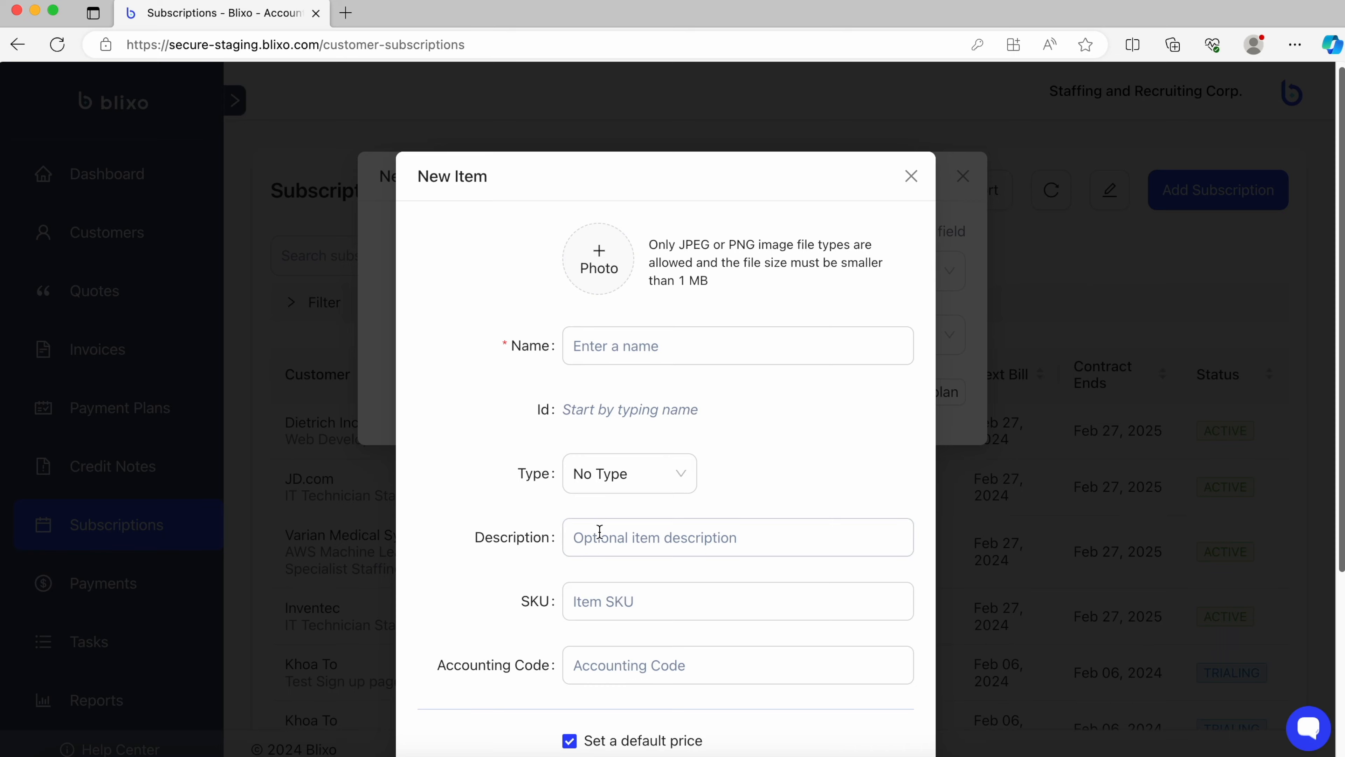
pyautogui.click(911, 175)
pyautogui.click(882, 177)
pyautogui.click(962, 176)
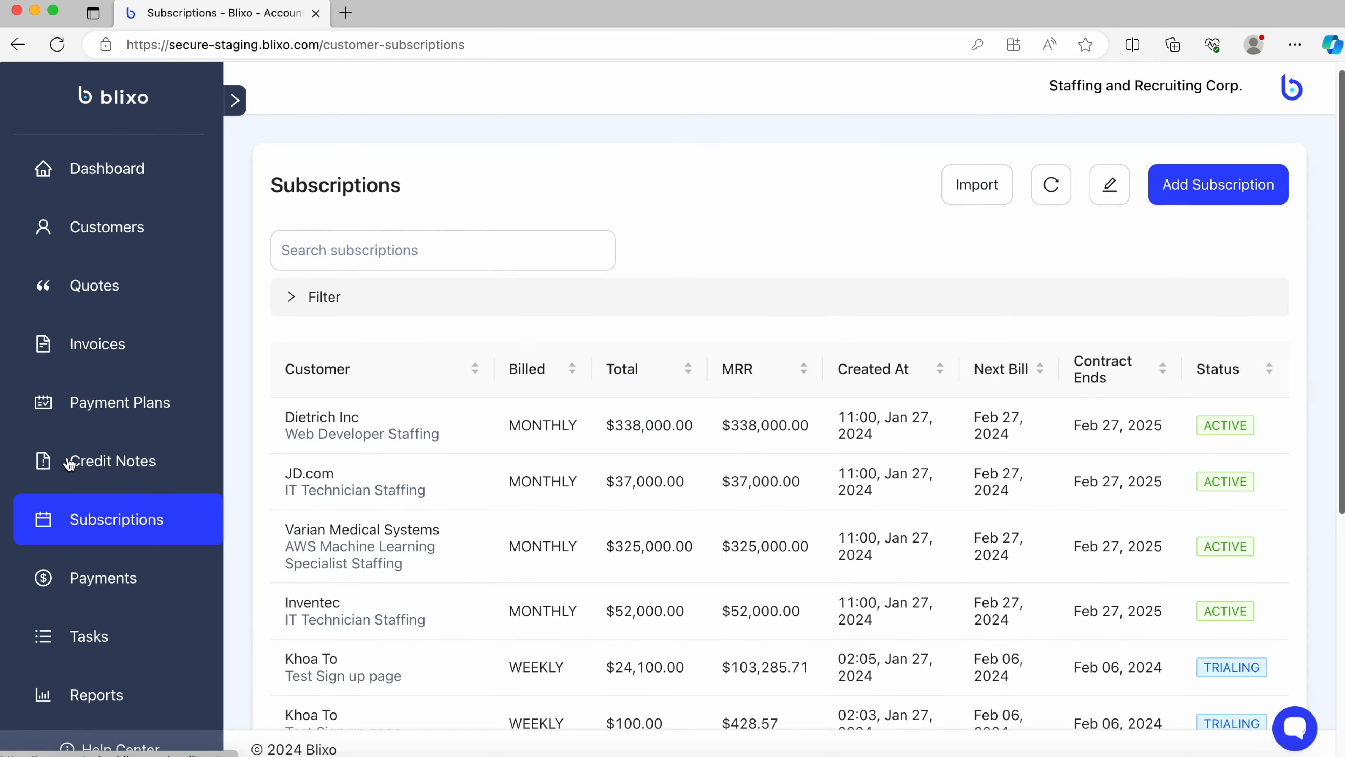
# Step: Open the Items list from the price settings and look over the saved items
pyautogui.scroll(-5, 69, 463)
pyautogui.click(122, 585)
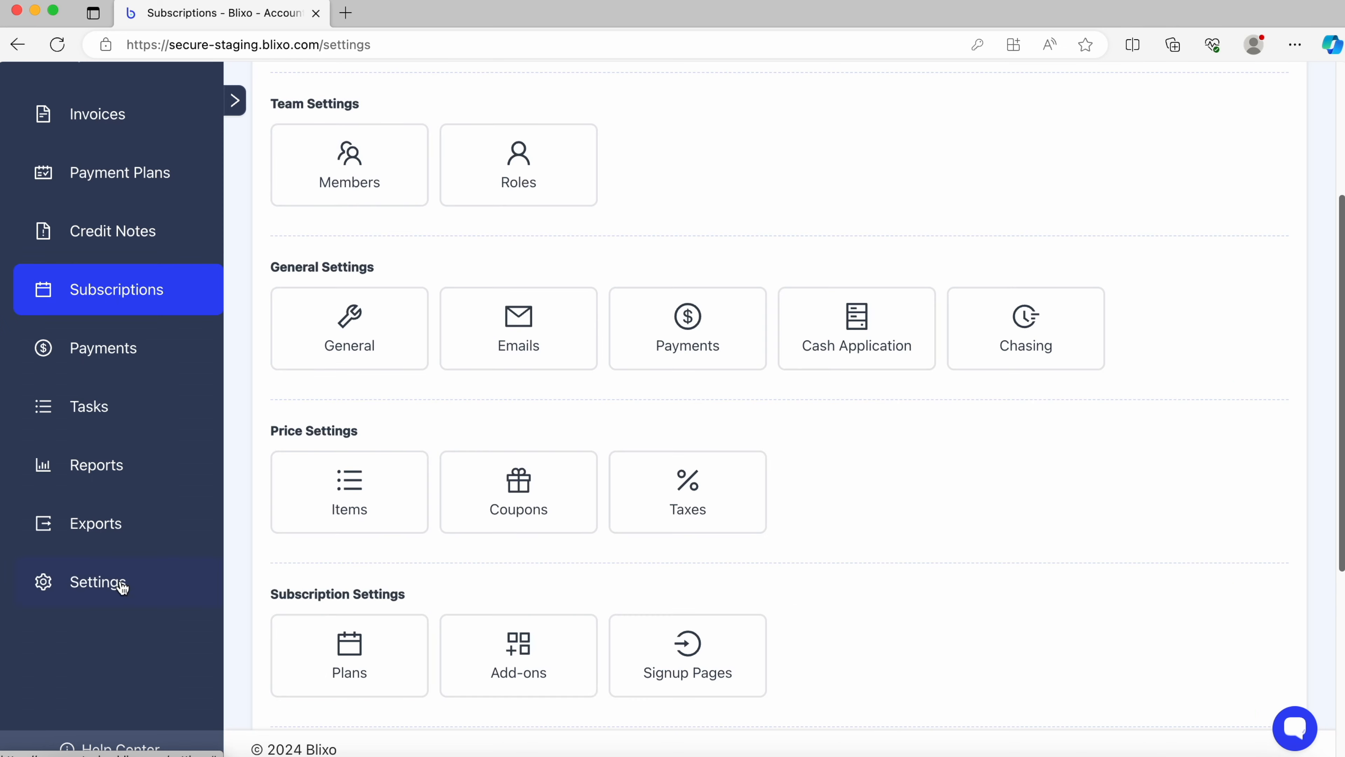
pyautogui.click(325, 500)
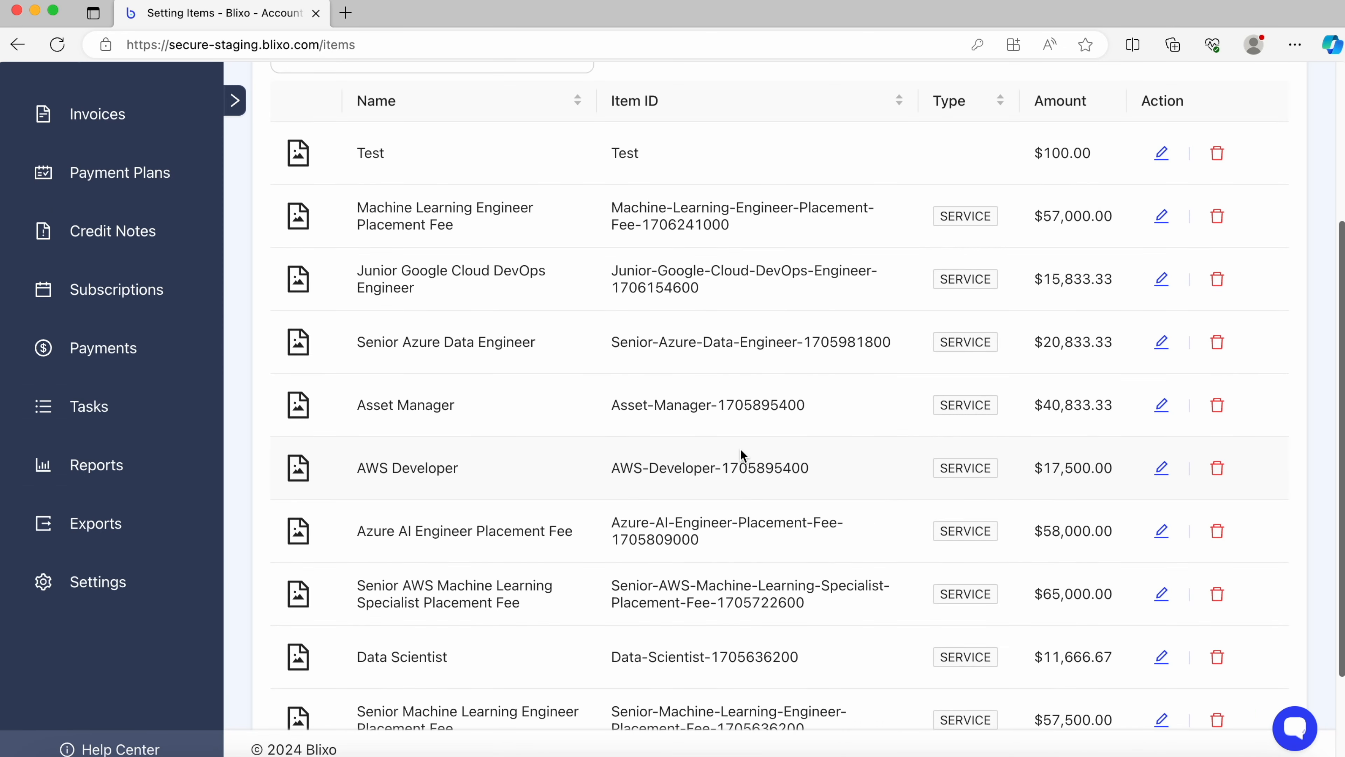
pyautogui.scroll(5, 740, 455)
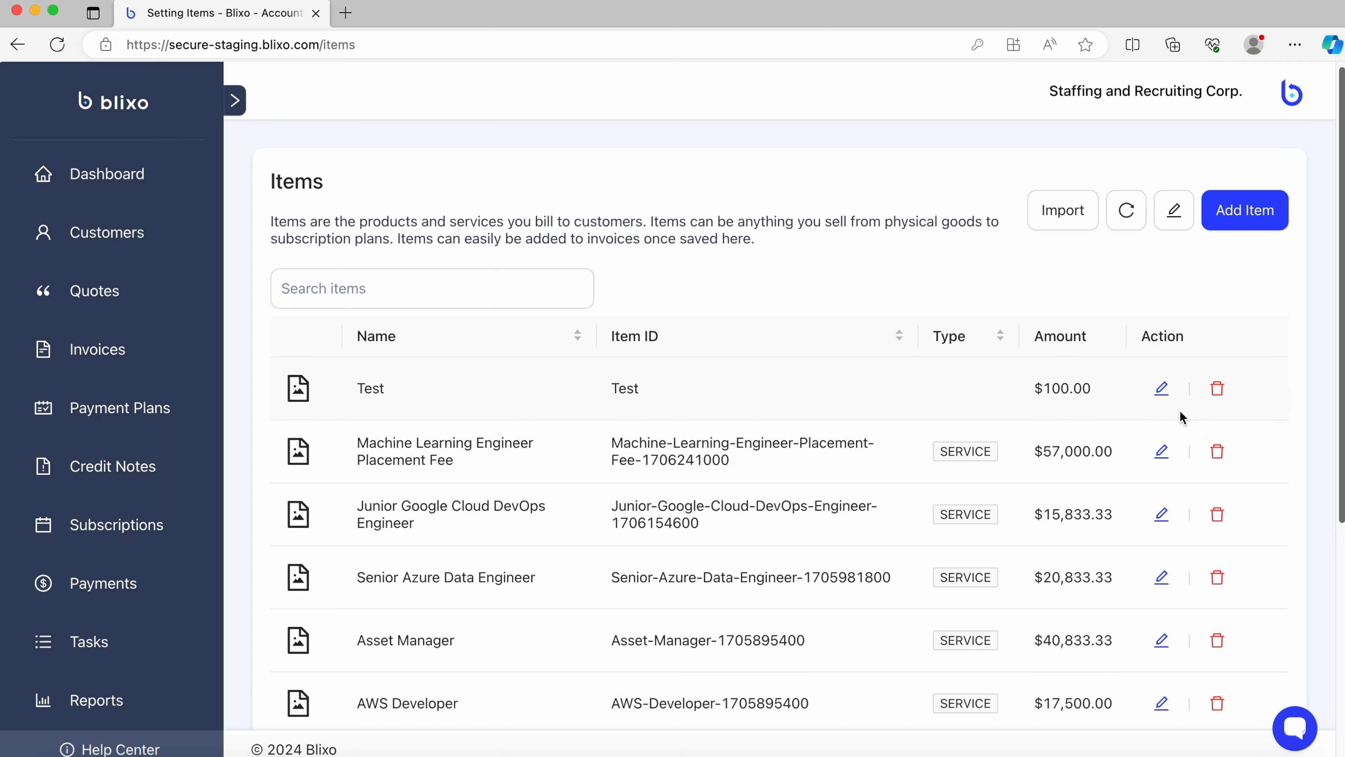
# Step: Start a new item in the Items list, name it X, and set its Id to xX
pyautogui.click(1264, 225)
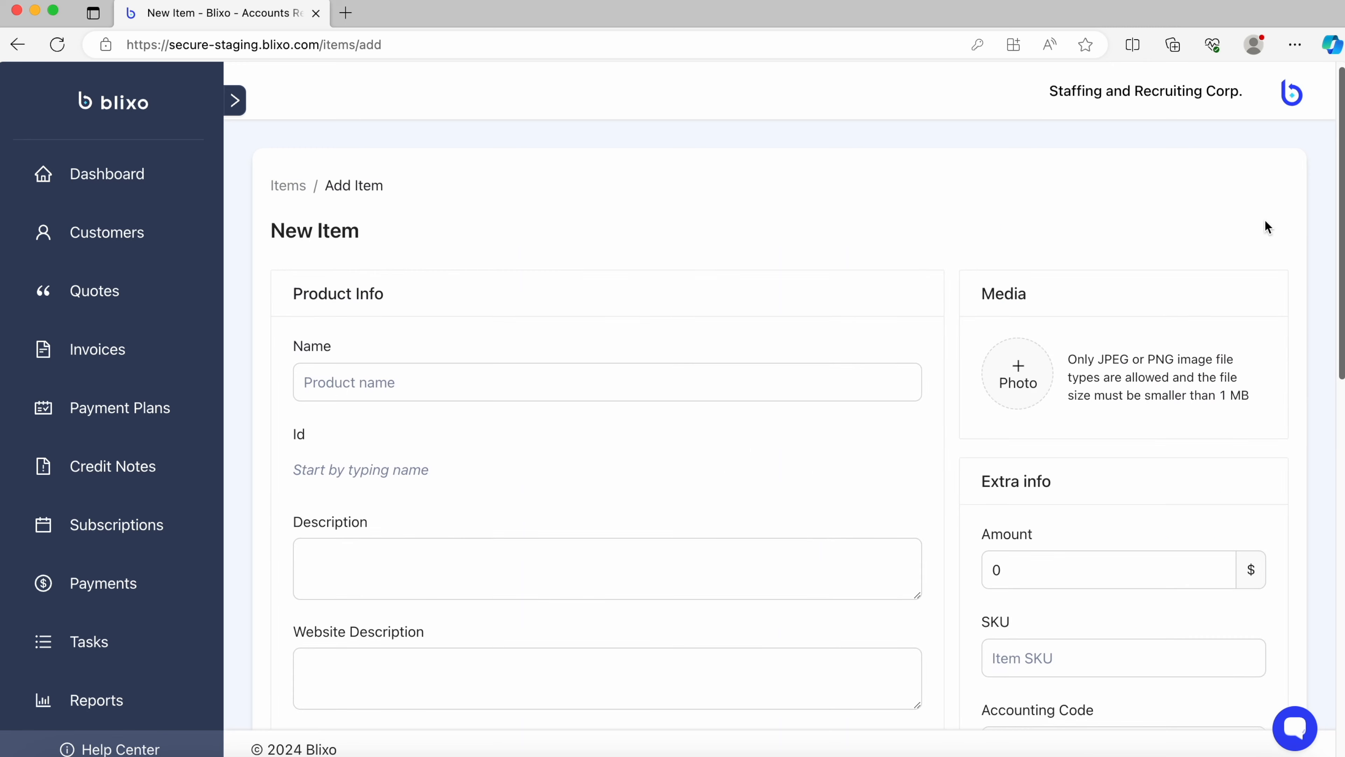
pyautogui.scroll(-3, 598, 285)
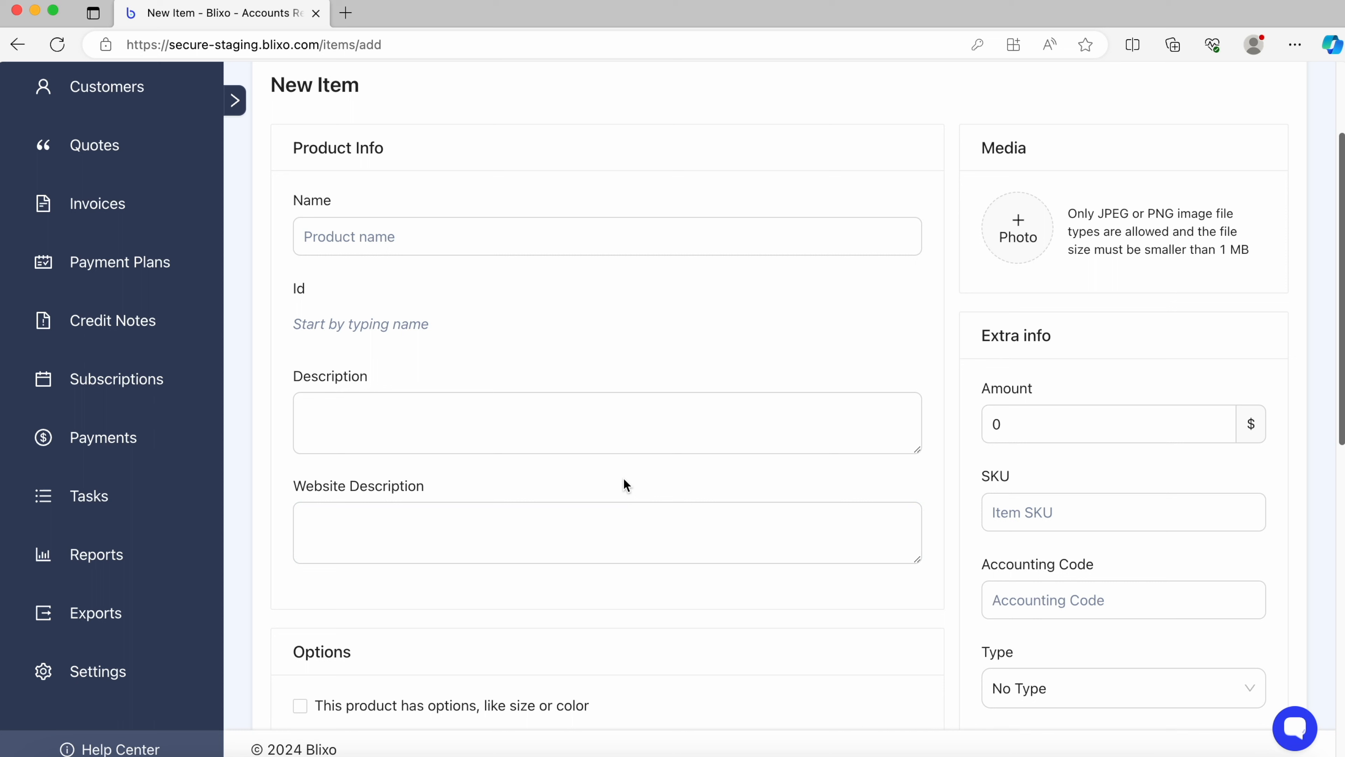
pyautogui.click(701, 245)
pyautogui.write('X')
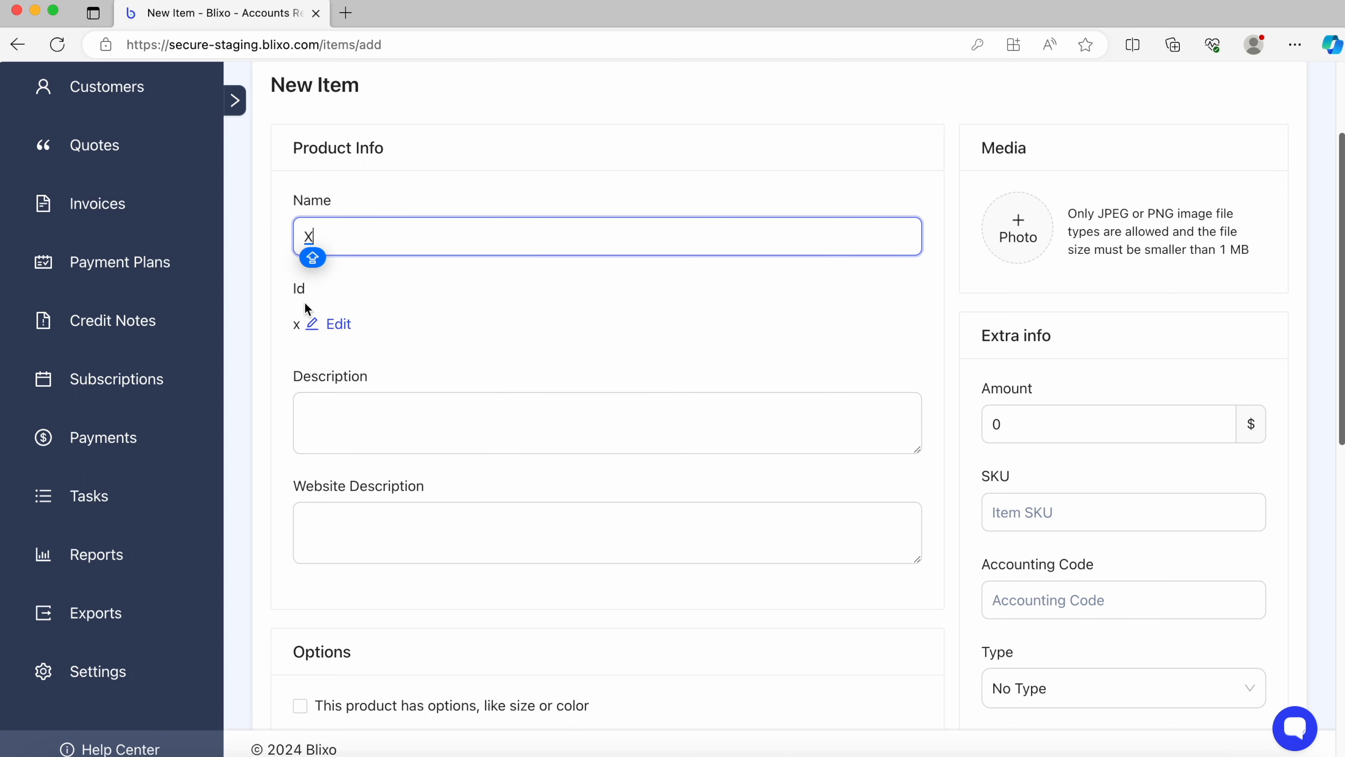
pyautogui.click(332, 324)
pyautogui.press('capslock')
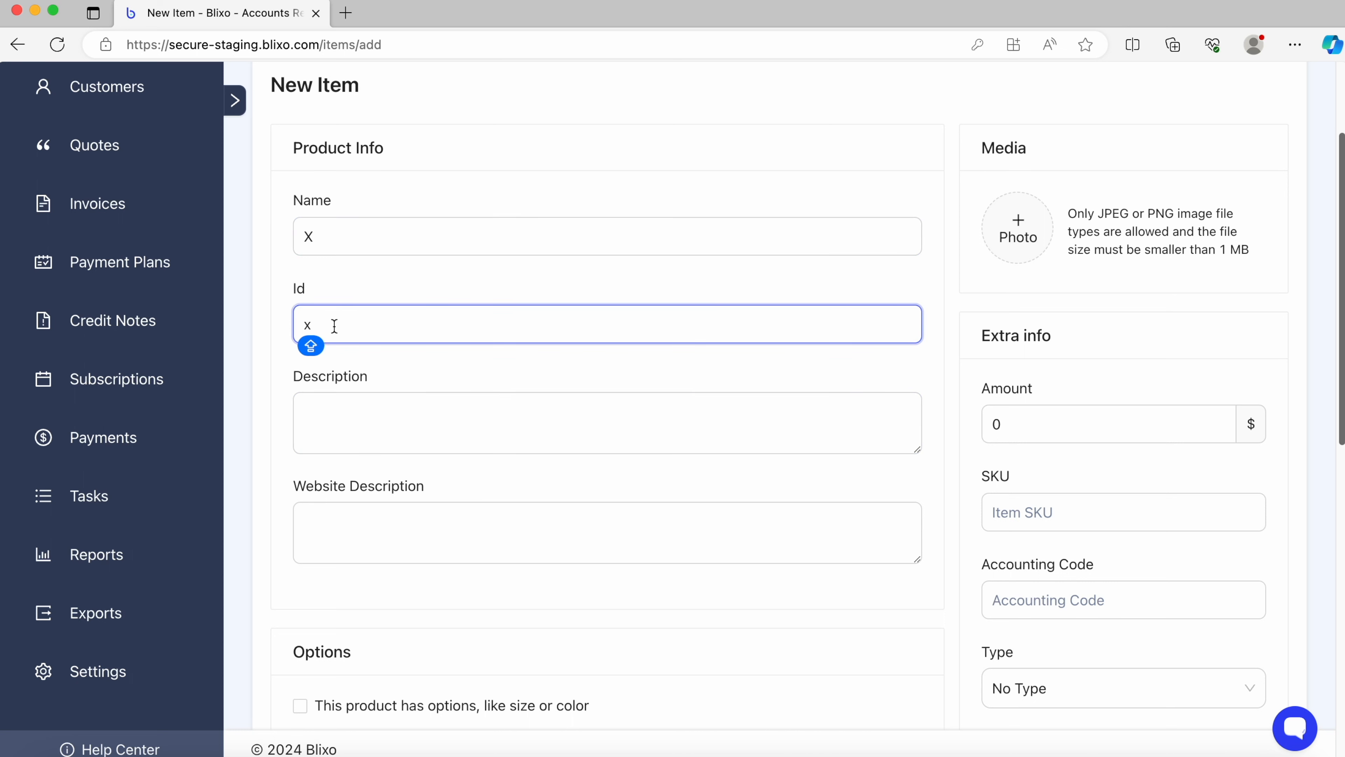
pyautogui.write('X')
# Step: Enter X as both the description and the website description of the new item
pyautogui.click(376, 421)
pyautogui.write('X')
pyautogui.click(400, 549)
pyautogui.write('X')
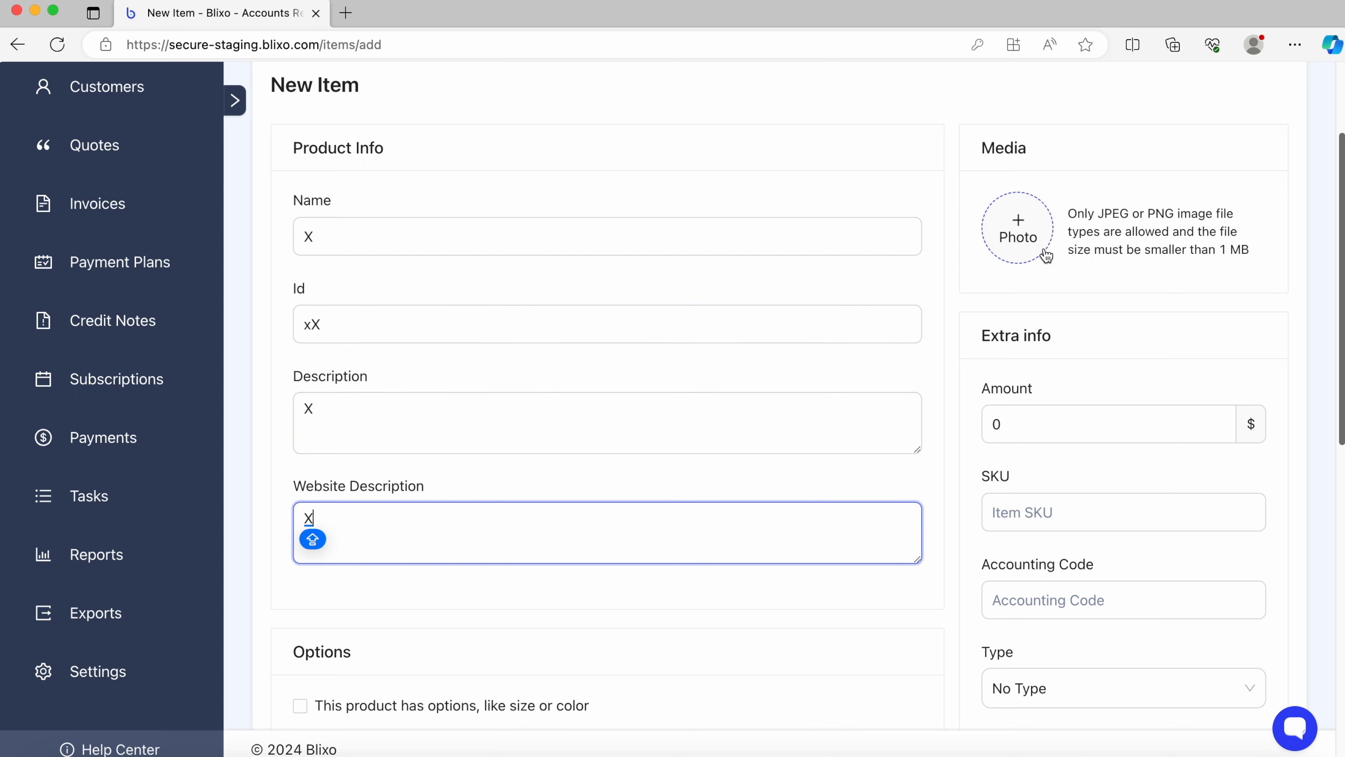
pyautogui.click(1096, 316)
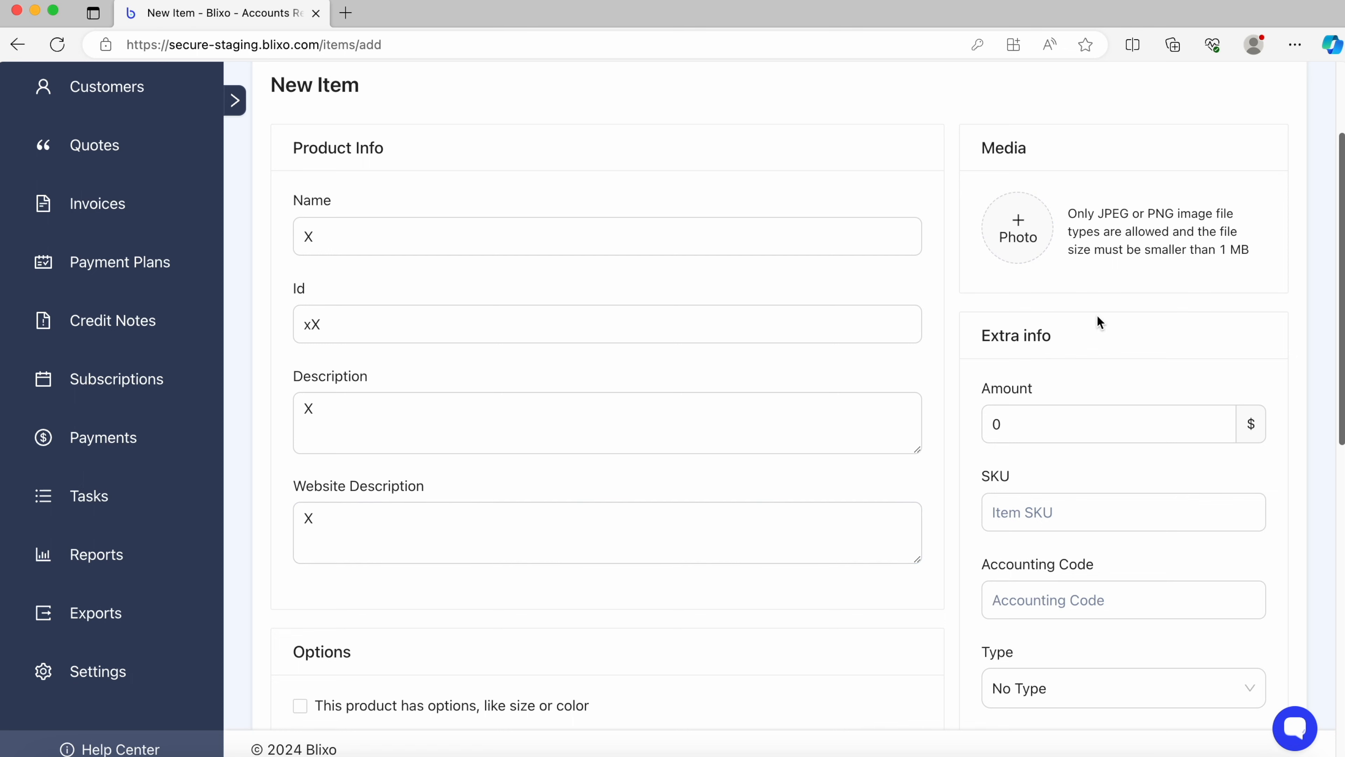
# Step: Set the item's amount to 100 dollars in the extra info
pyautogui.scroll(-3, 1095, 385)
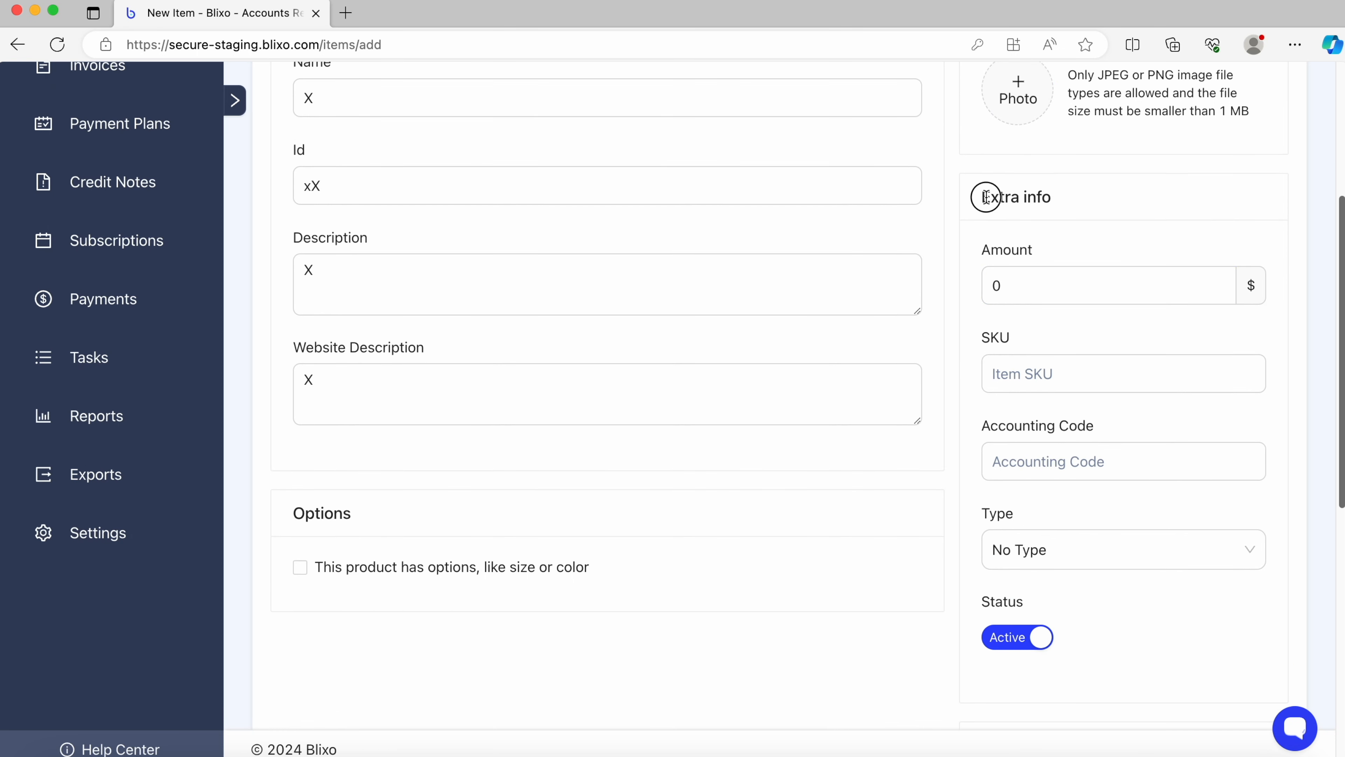
pyautogui.moveTo(982, 197); pyautogui.dragTo(1077, 209)
pyautogui.click(1007, 240)
pyautogui.click(1032, 283)
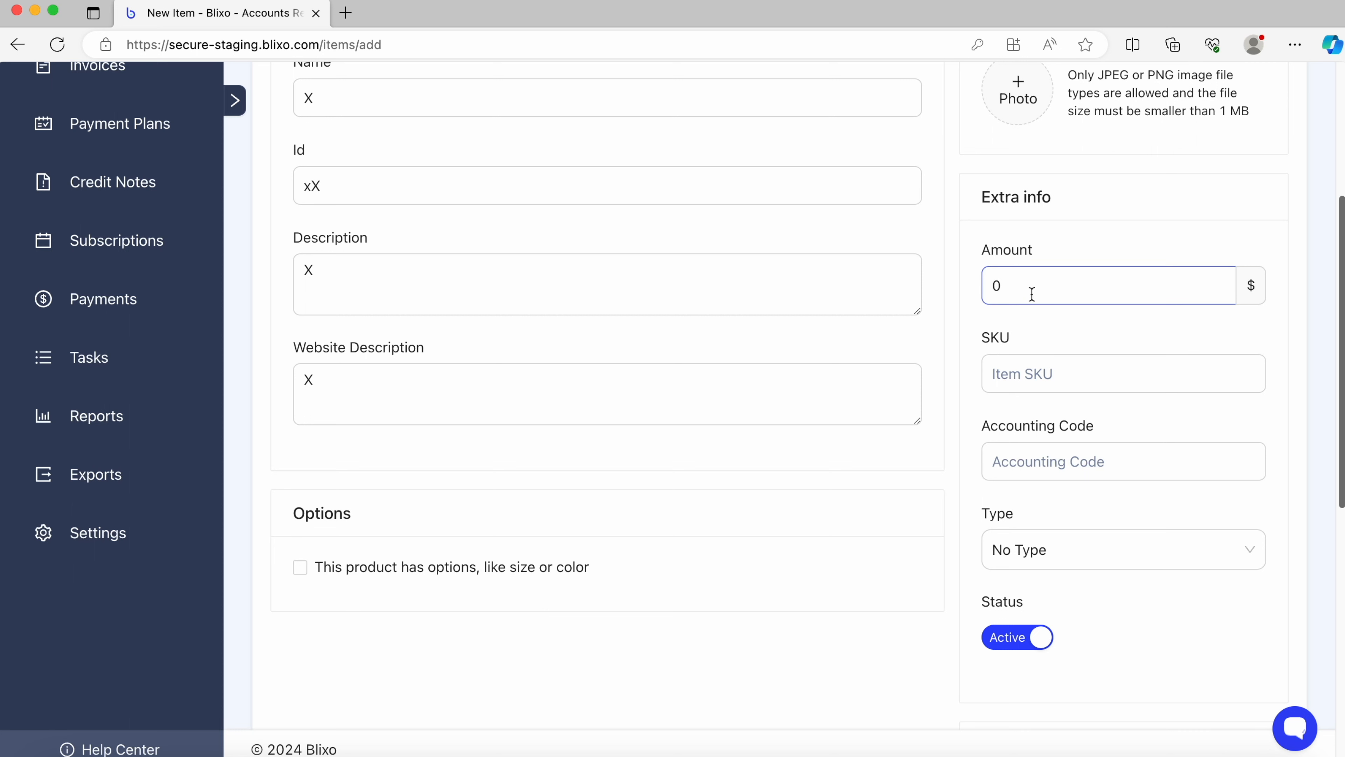
pyautogui.doubleClick(1031, 289)
pyautogui.write('100')
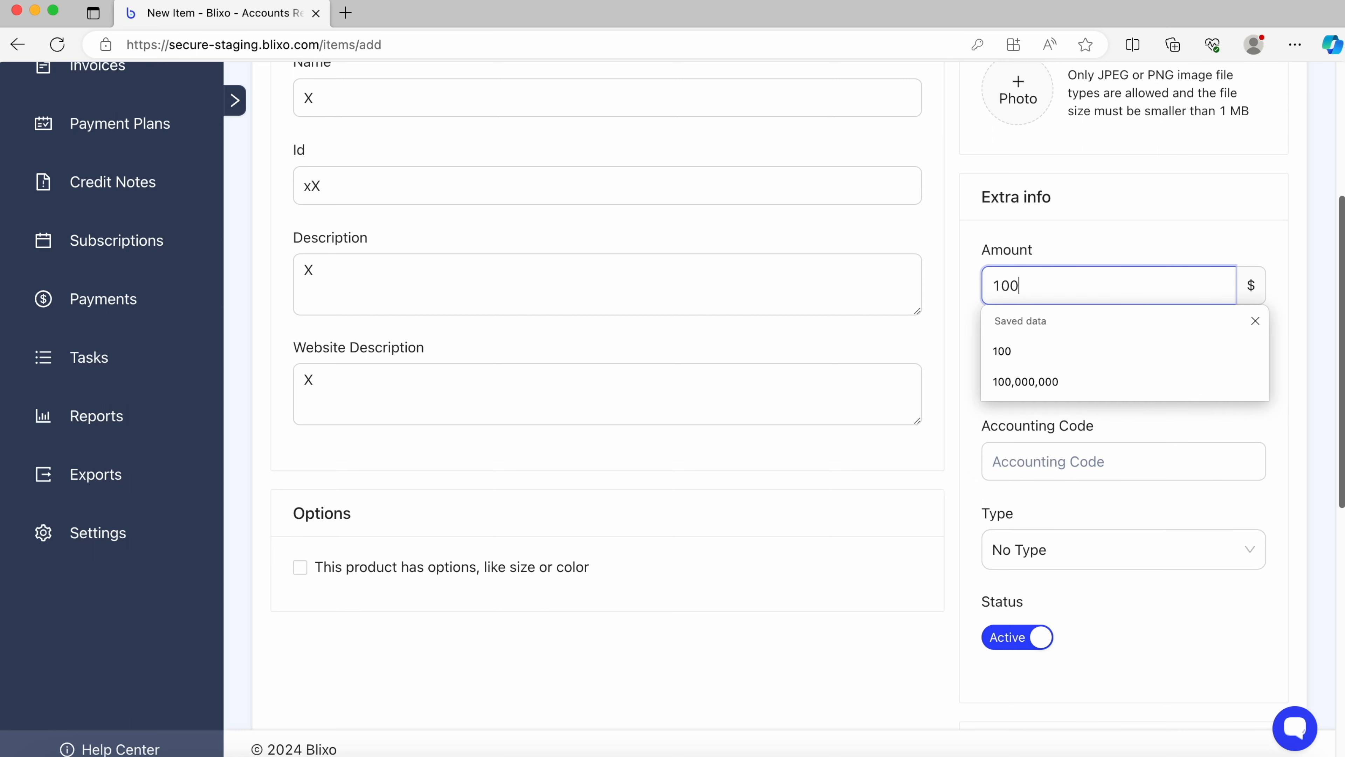
pyautogui.click(1086, 252)
# Step: Set the item's SKU to X and its accounting code to lowercase x
pyautogui.click(1035, 369)
pyautogui.write('X')
pyautogui.click(1102, 460)
pyautogui.write('X')
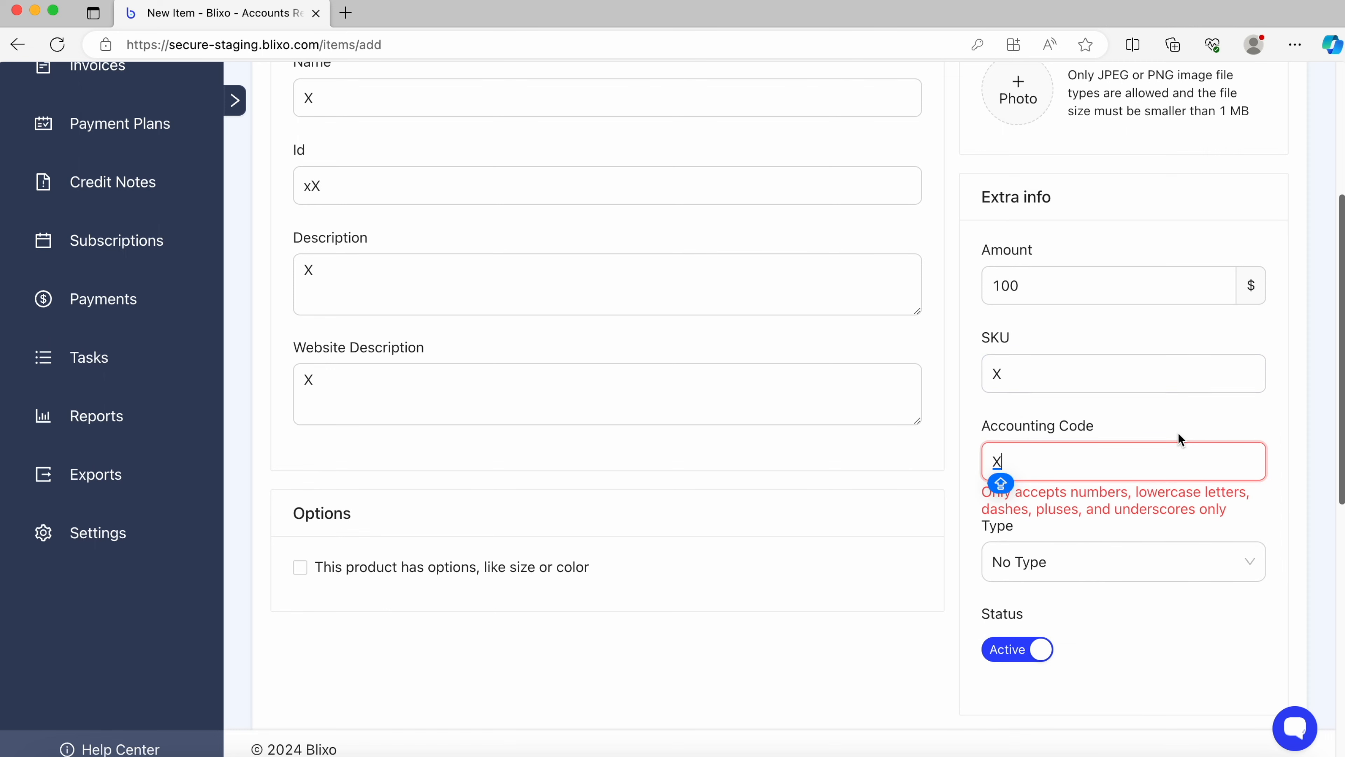
pyautogui.press('BackSpace')
pyautogui.write('x')
# Step: View the available item types, from Product and Service to Shipping, without choosing one
pyautogui.click(1083, 545)
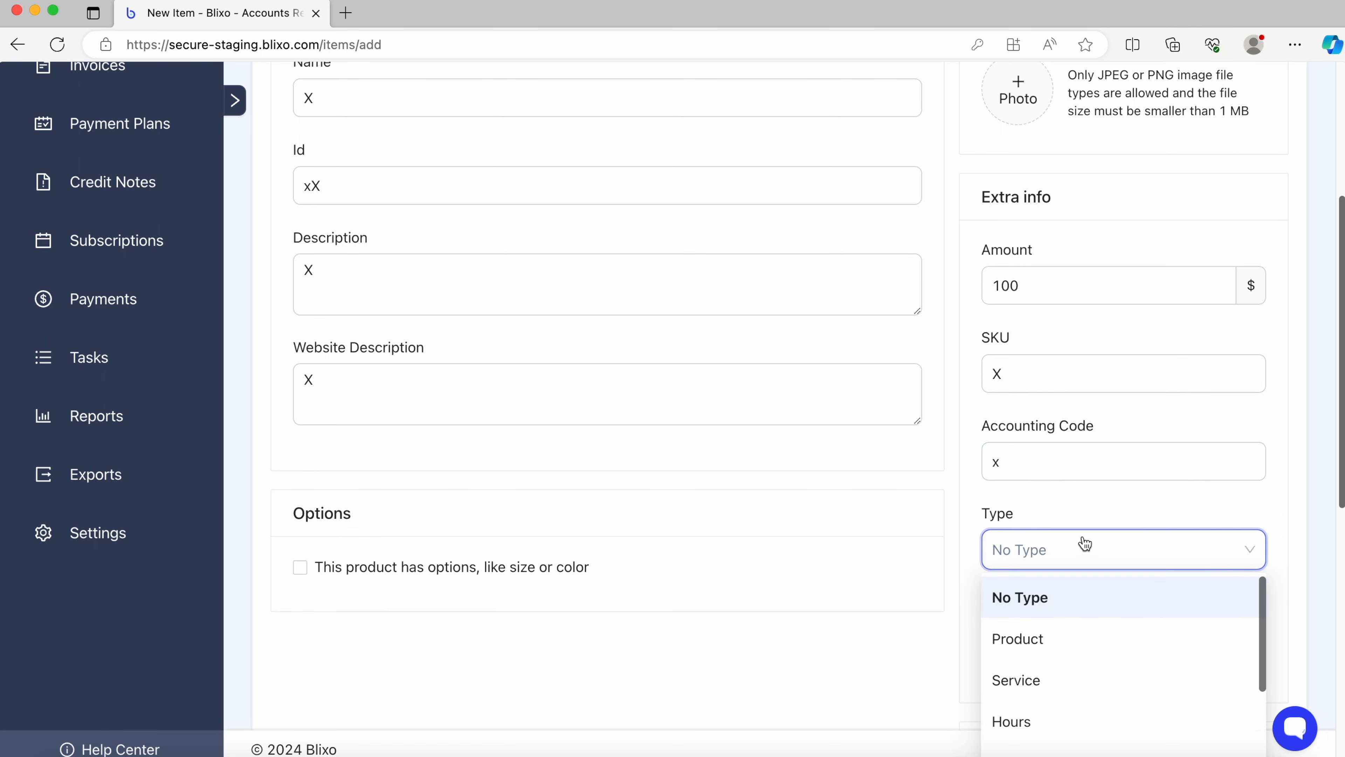
pyautogui.scroll(-4, 1082, 545)
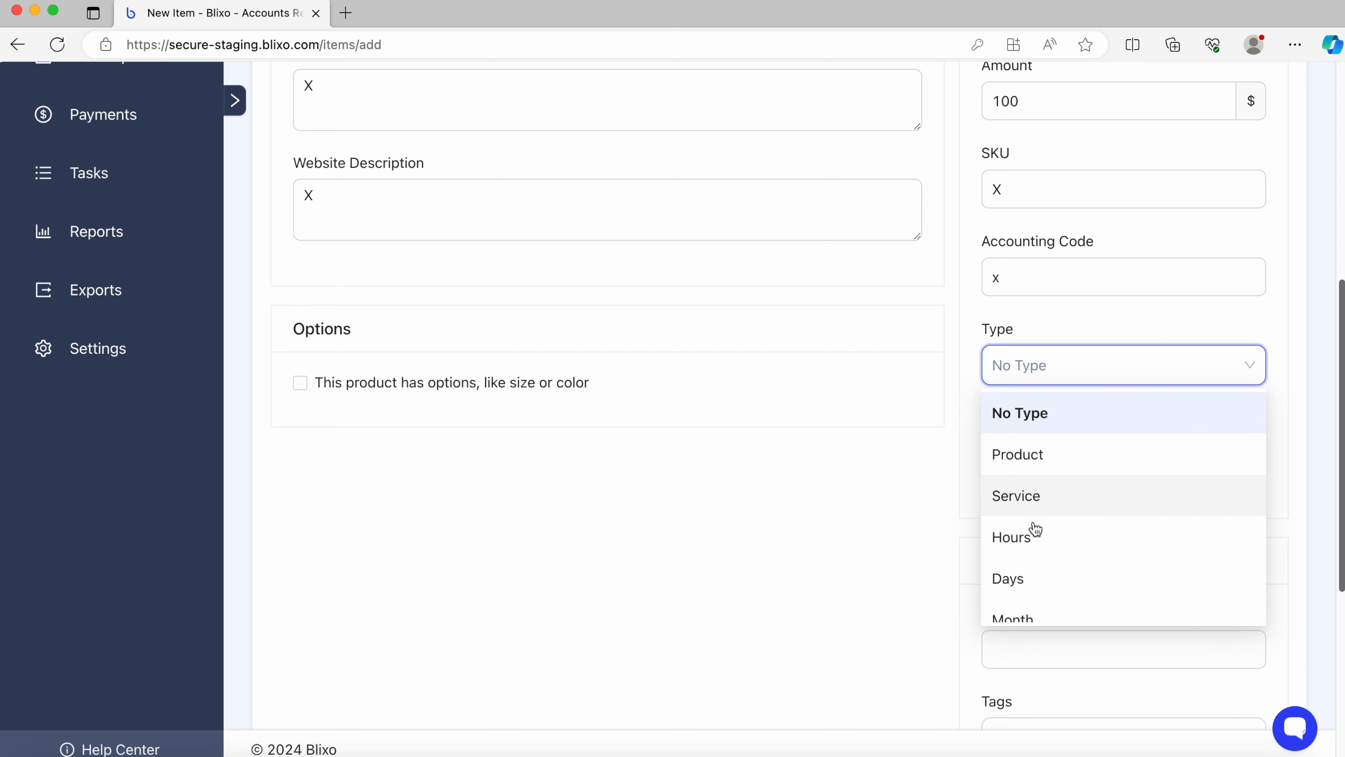
pyautogui.scroll(-3, 1032, 604)
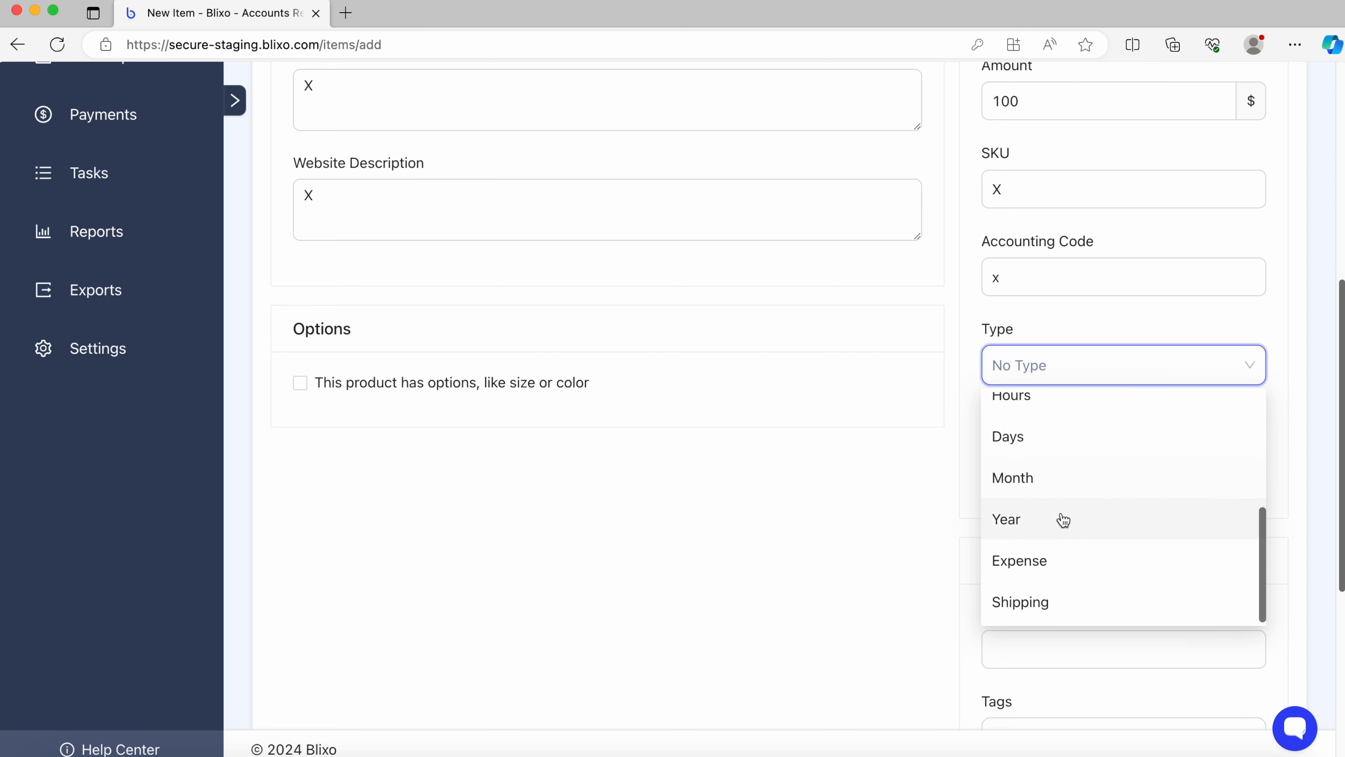
pyautogui.click(957, 510)
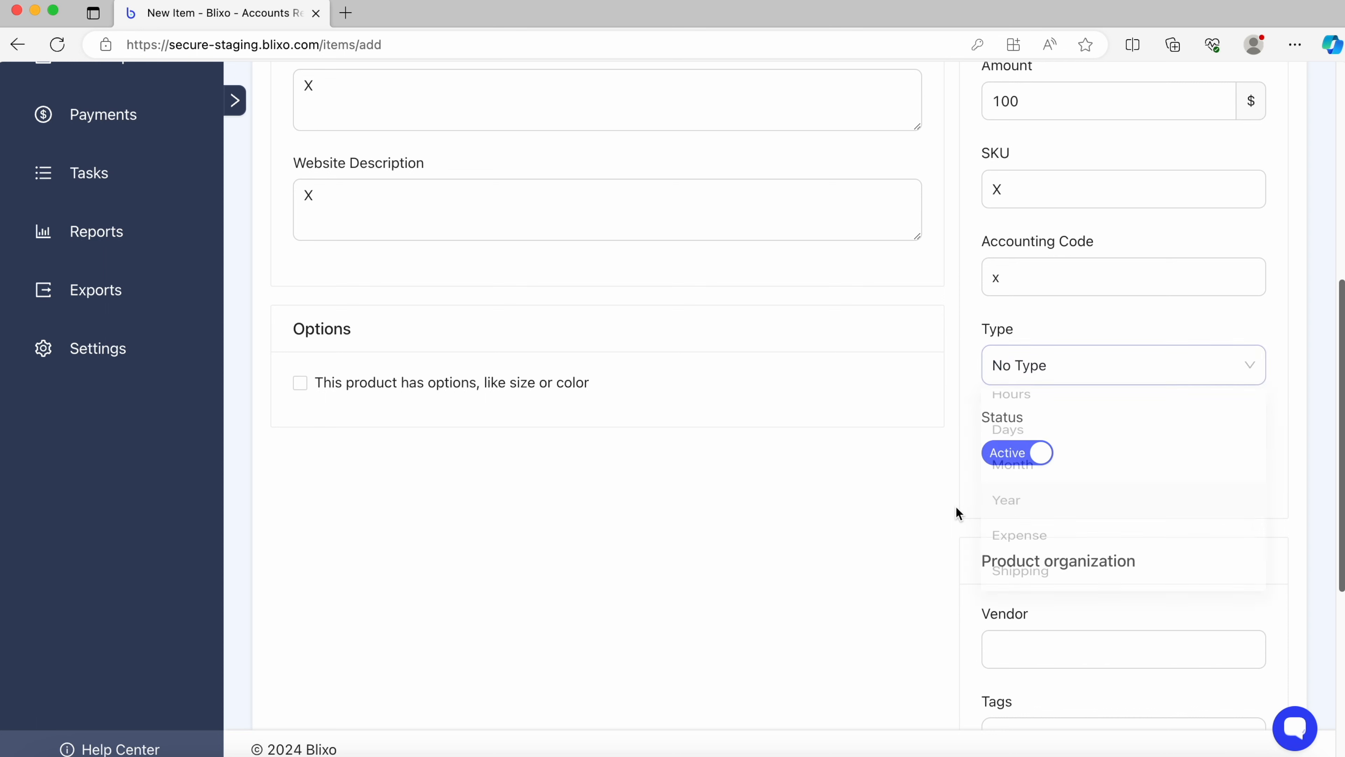
# Step: Switch the item's status to inactive and back to active
pyautogui.click(1015, 459)
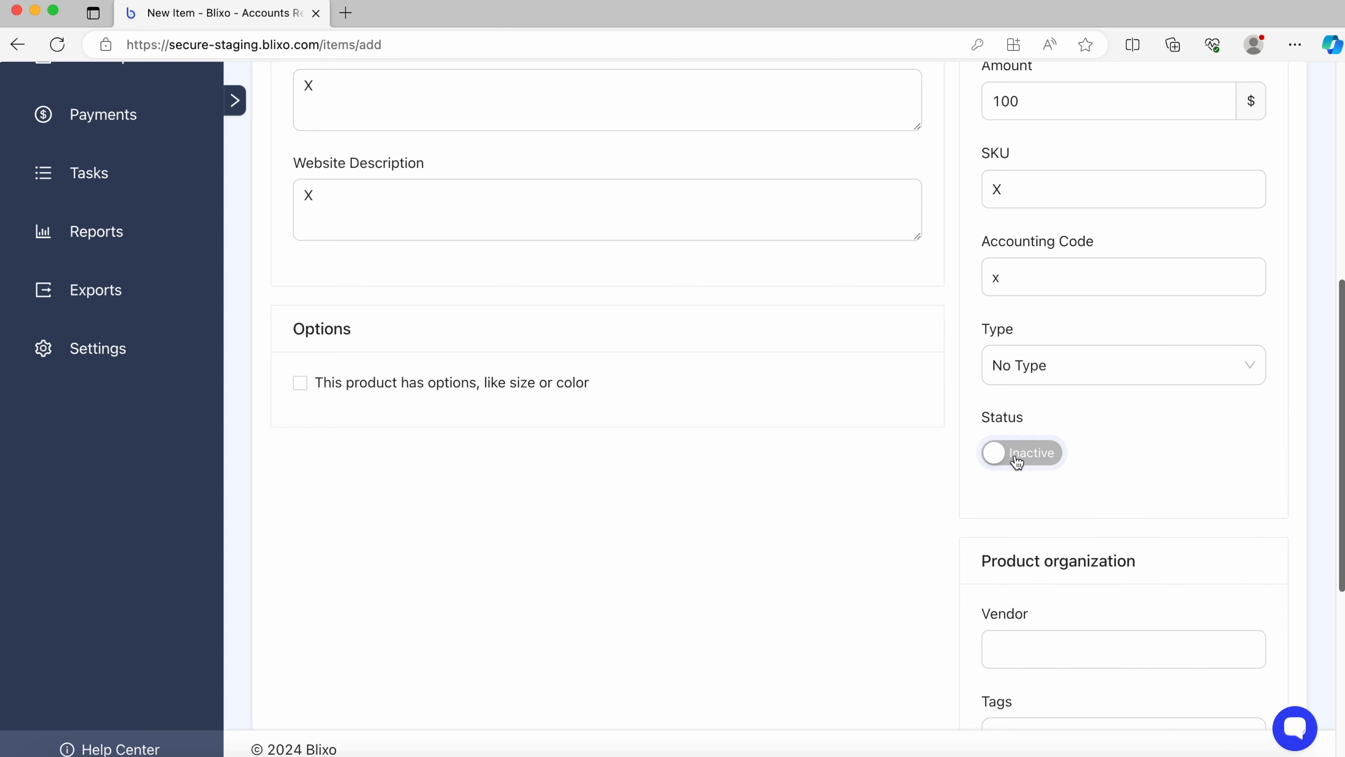
pyautogui.click(1015, 459)
pyautogui.click(1015, 458)
pyautogui.click(1015, 459)
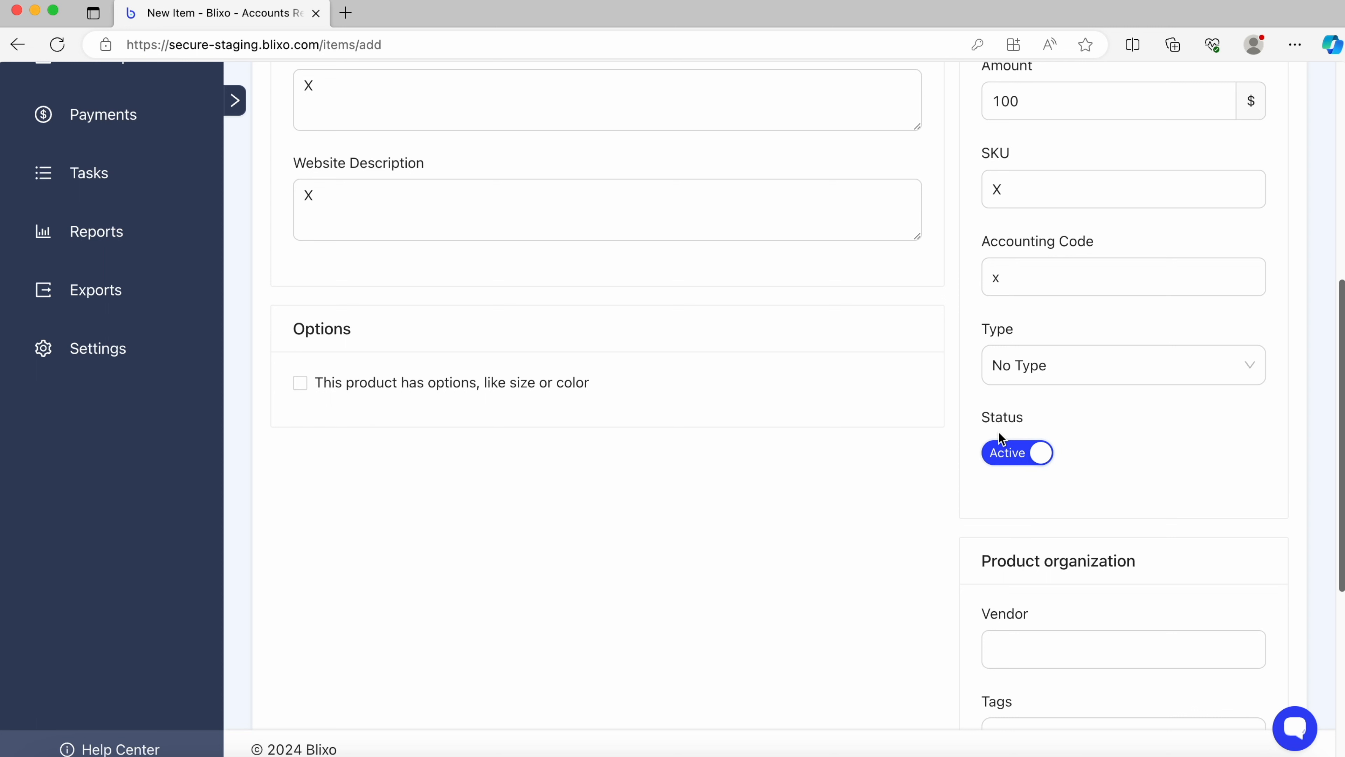
# Step: Enter X as the vendor and add the tag X under product organization
pyautogui.scroll(-3, 1003, 428)
pyautogui.click(1017, 460)
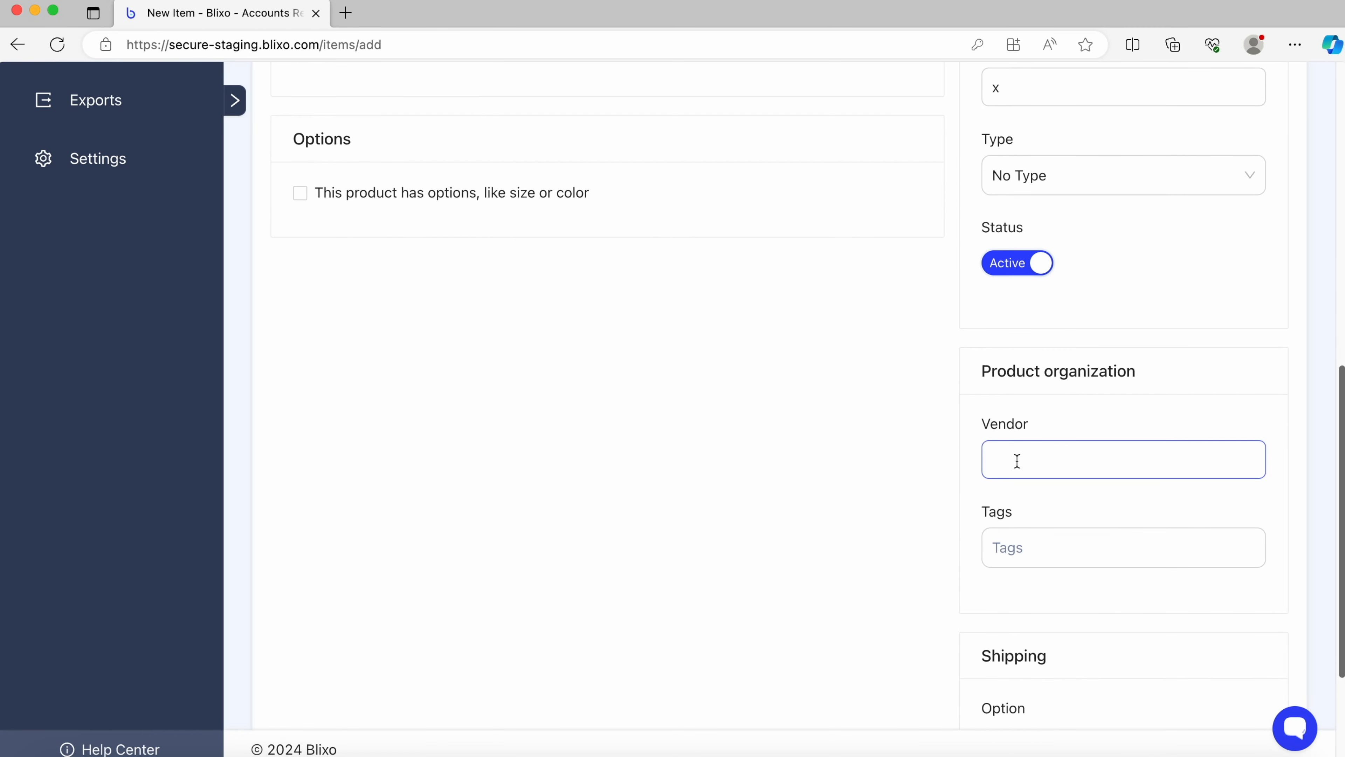
pyautogui.write('X')
pyautogui.click(1034, 538)
pyautogui.write('X')
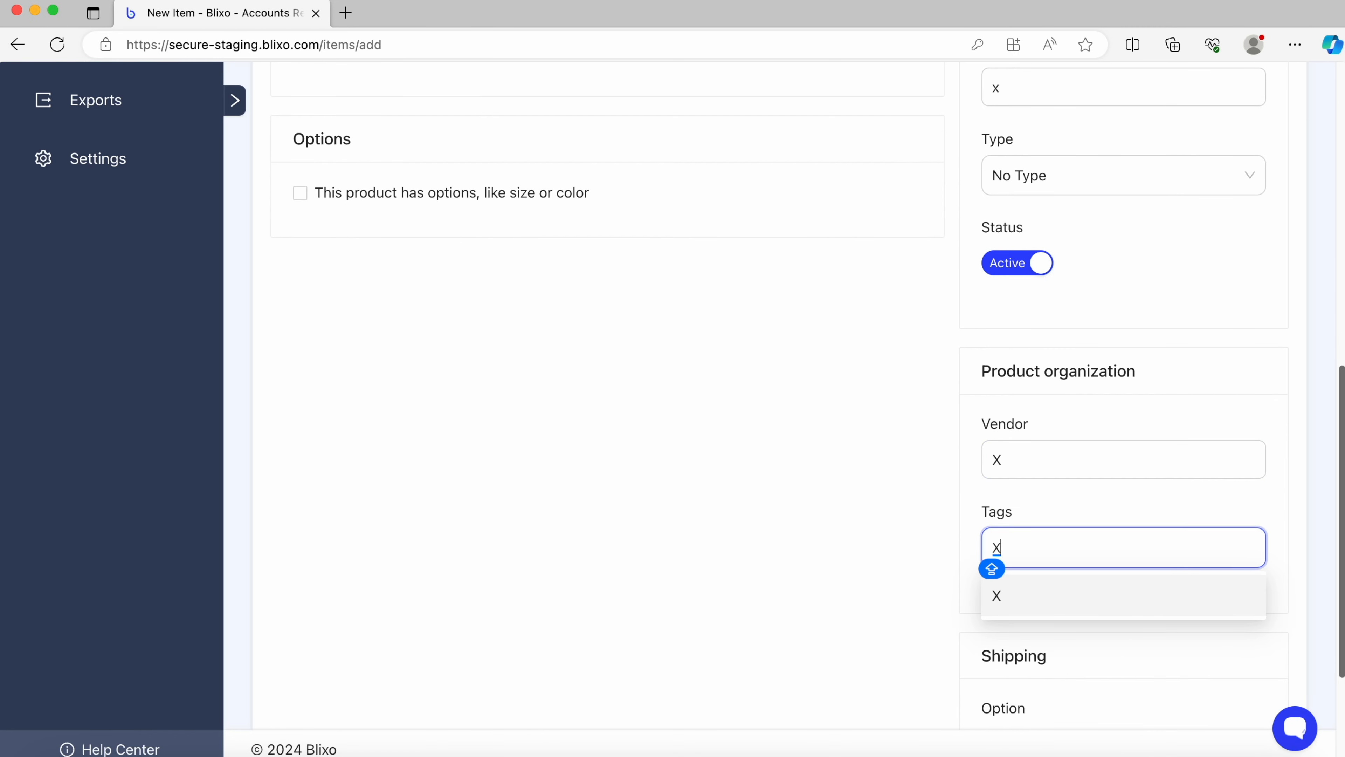
pyautogui.click(1062, 495)
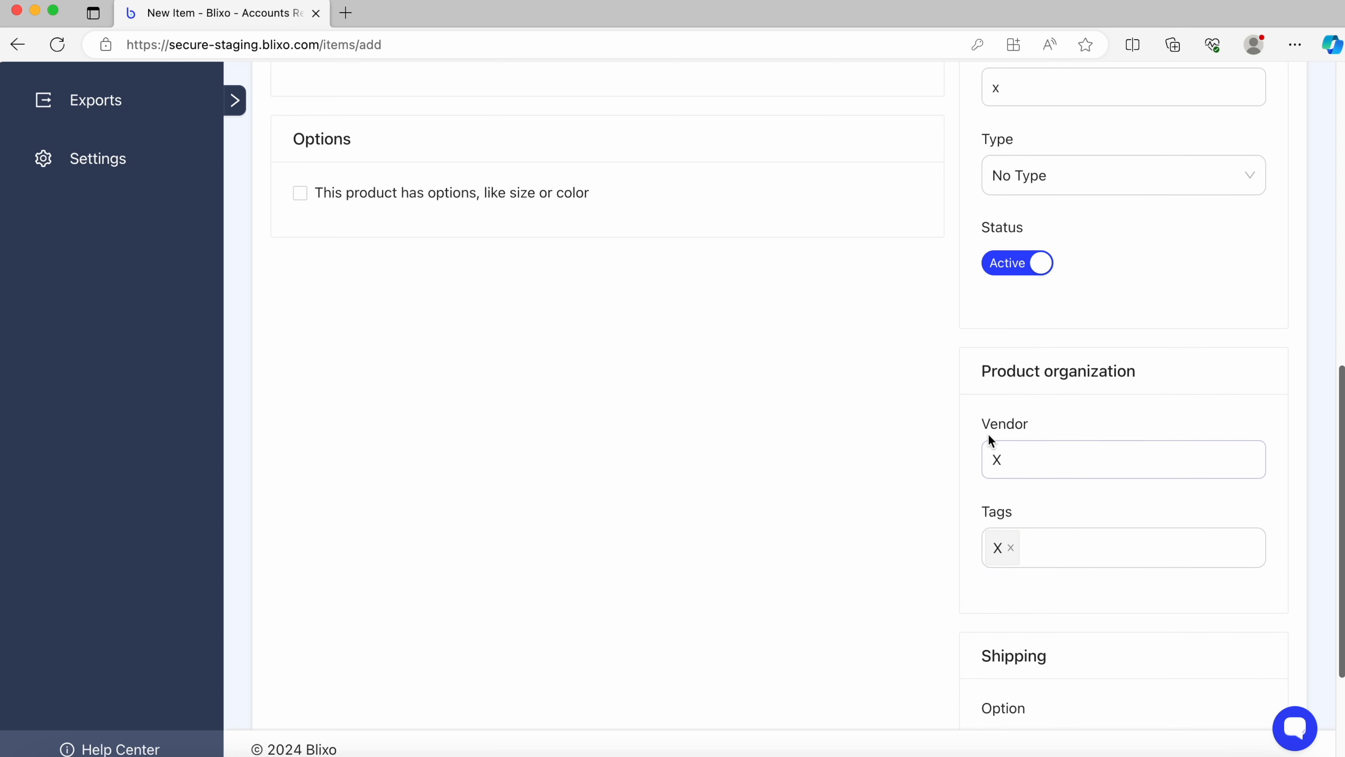
# Step: Mark the item as a physical product and view the weight units without choosing one
pyautogui.scroll(-4, 988, 434)
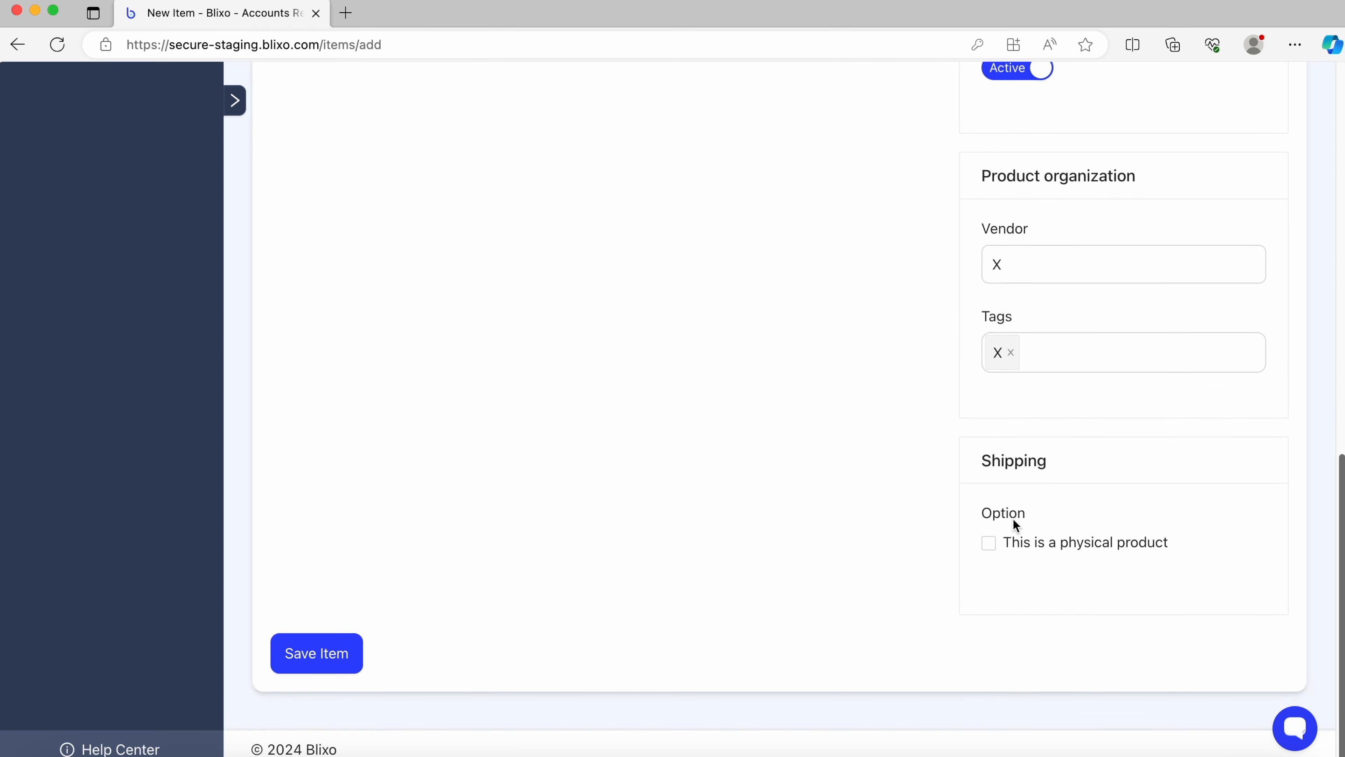
pyautogui.click(1047, 549)
pyautogui.scroll(-2, 1046, 549)
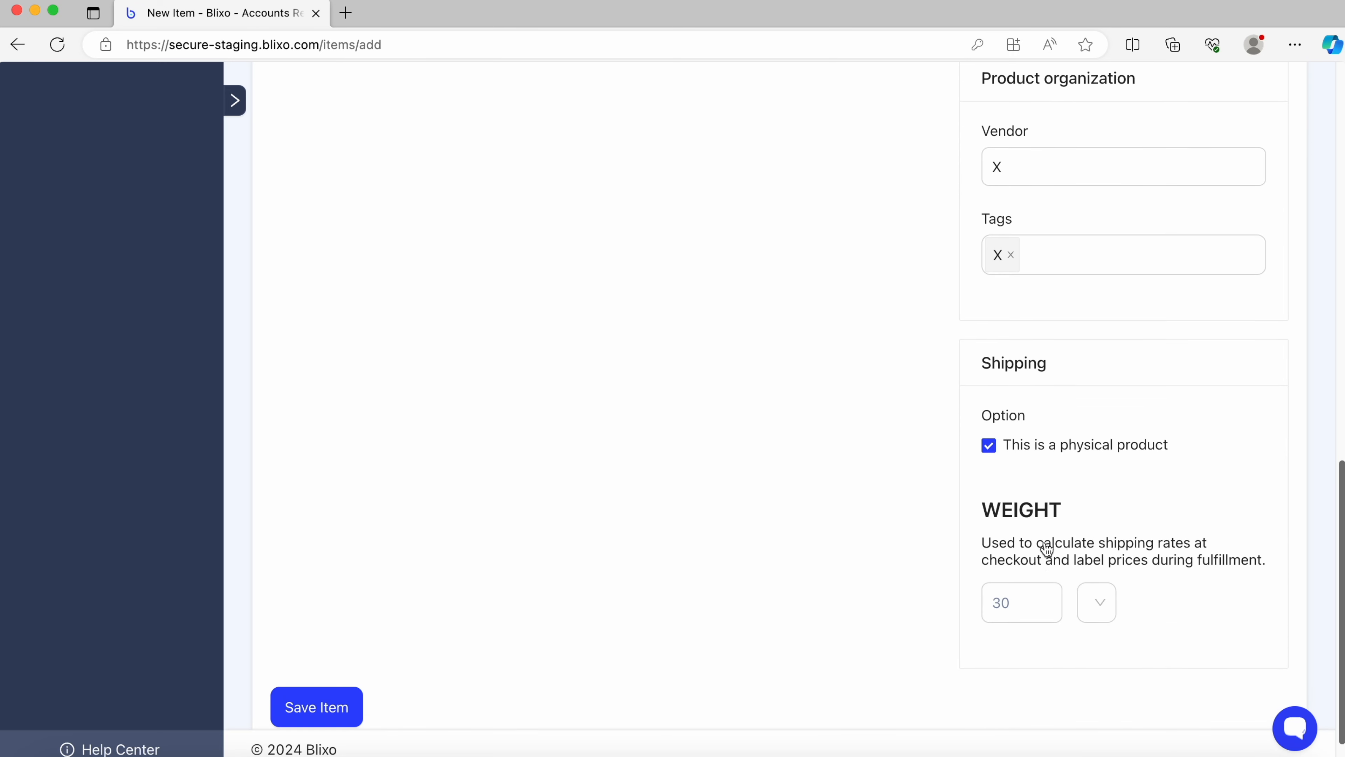
pyautogui.scroll(-1, 1098, 614)
pyautogui.click(1100, 551)
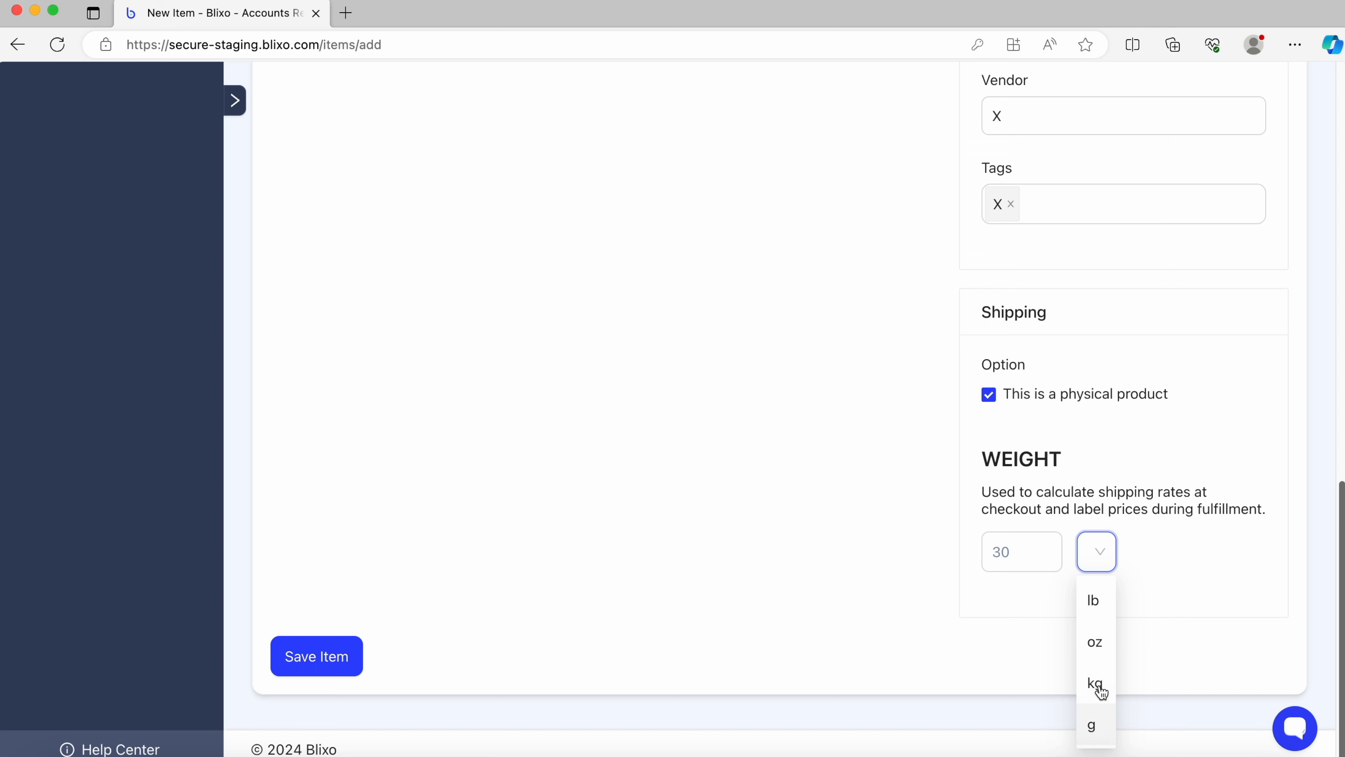
pyautogui.click(942, 513)
# Step: Enable product options such as size or color and view the suggested option names without choosing one
pyautogui.scroll(10, 741, 452)
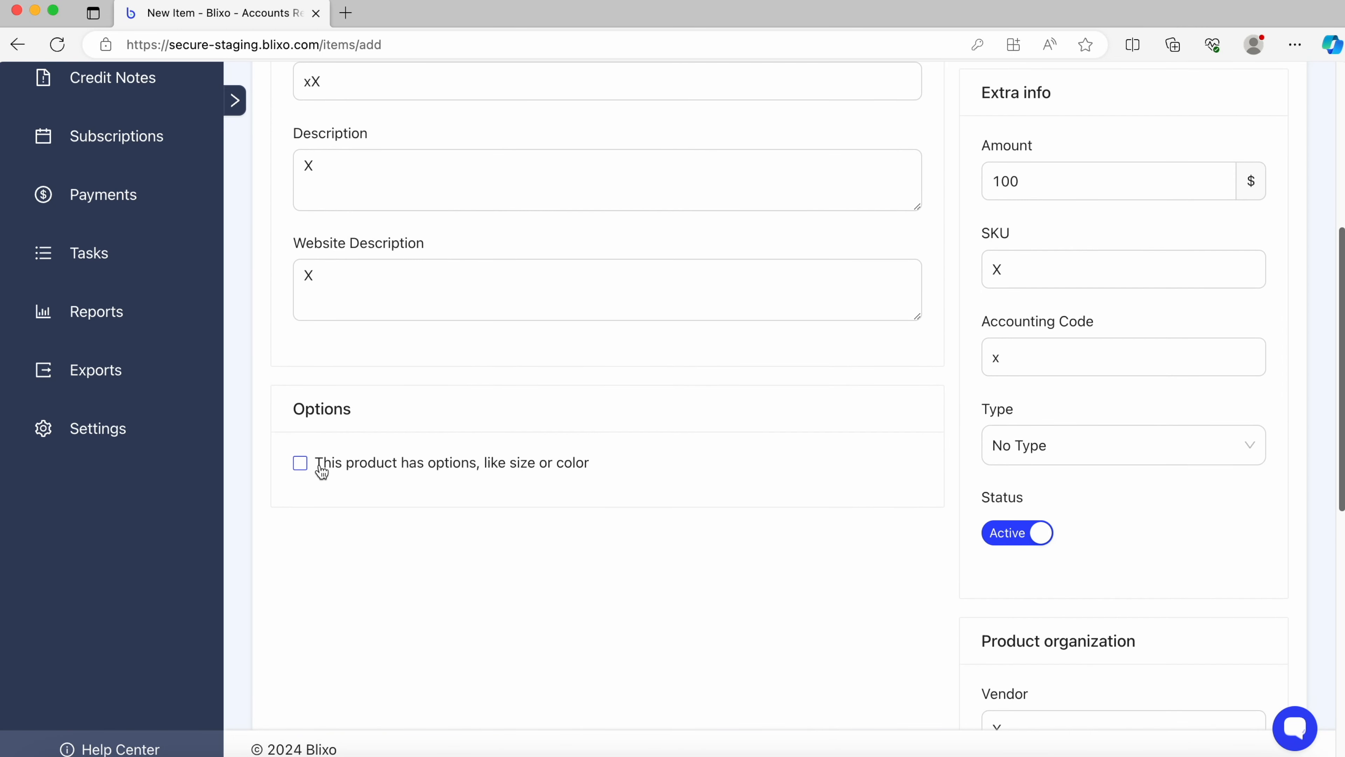
pyautogui.click(415, 477)
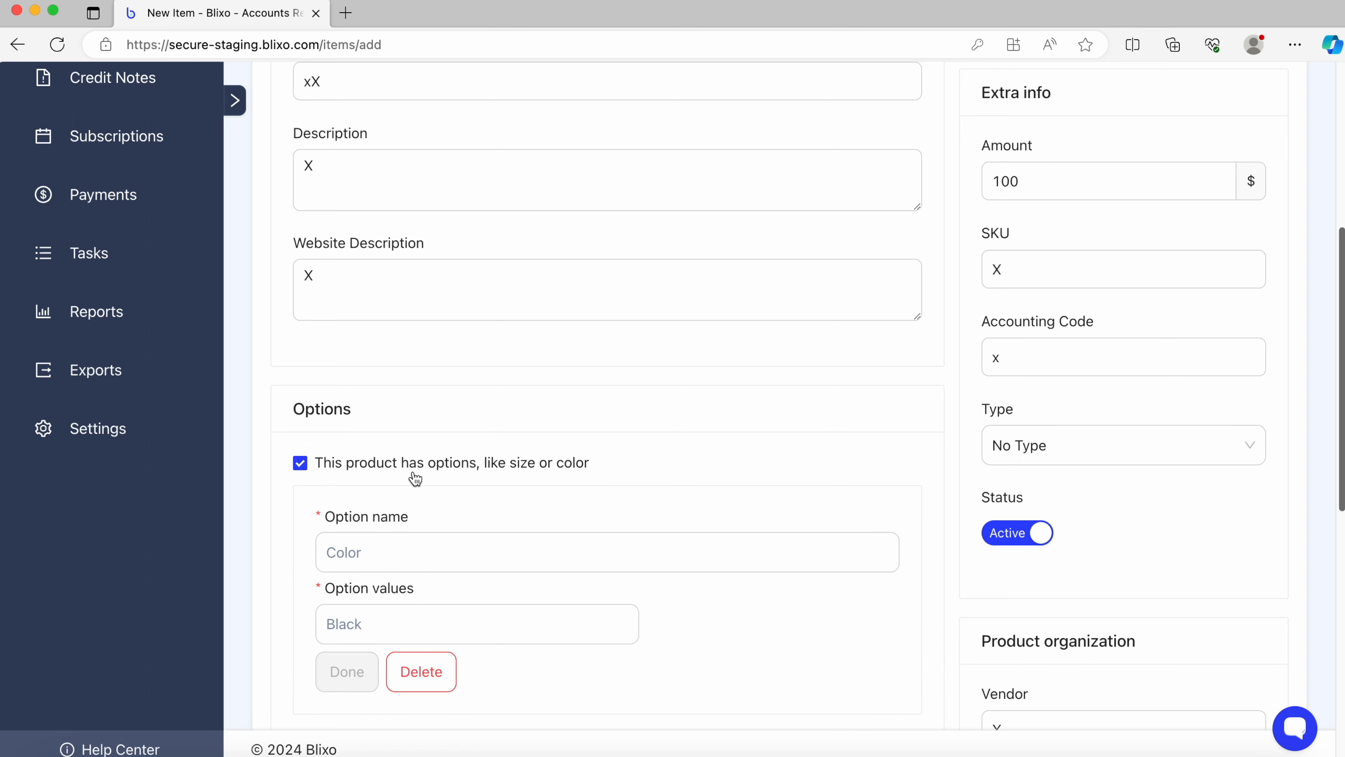
pyautogui.scroll(-5, 413, 477)
pyautogui.click(441, 385)
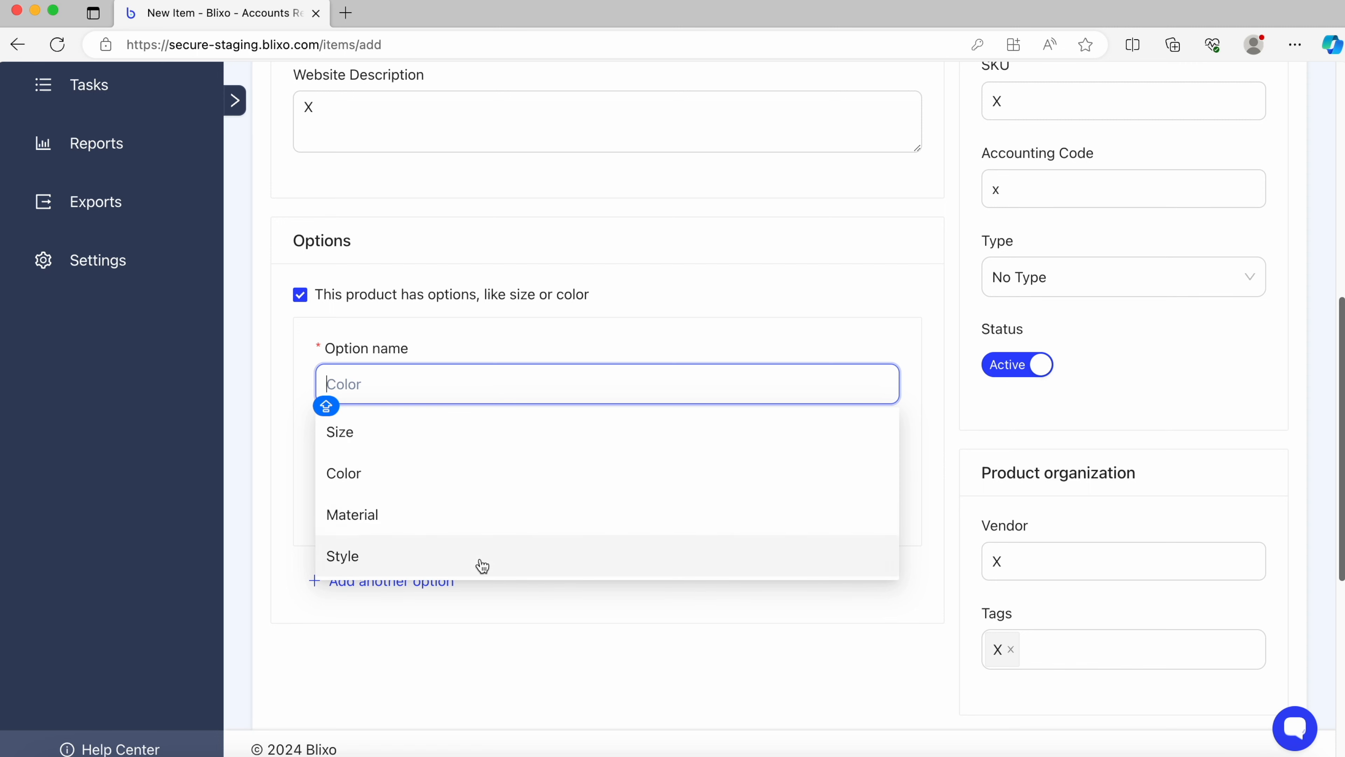
pyautogui.click(605, 233)
# Step: Try to save the item with the shipping weight and product option fields left empty
pyautogui.scroll(-10, 520, 440)
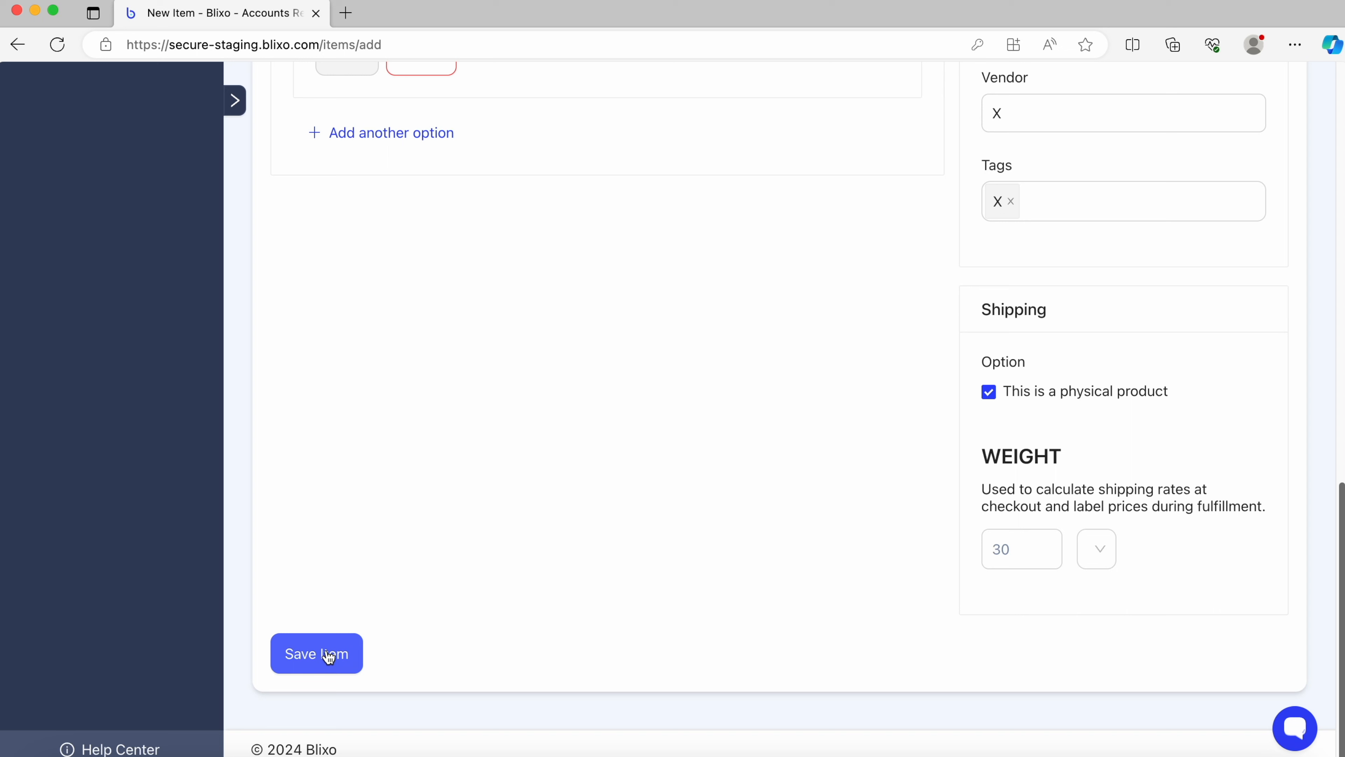
pyautogui.click(329, 655)
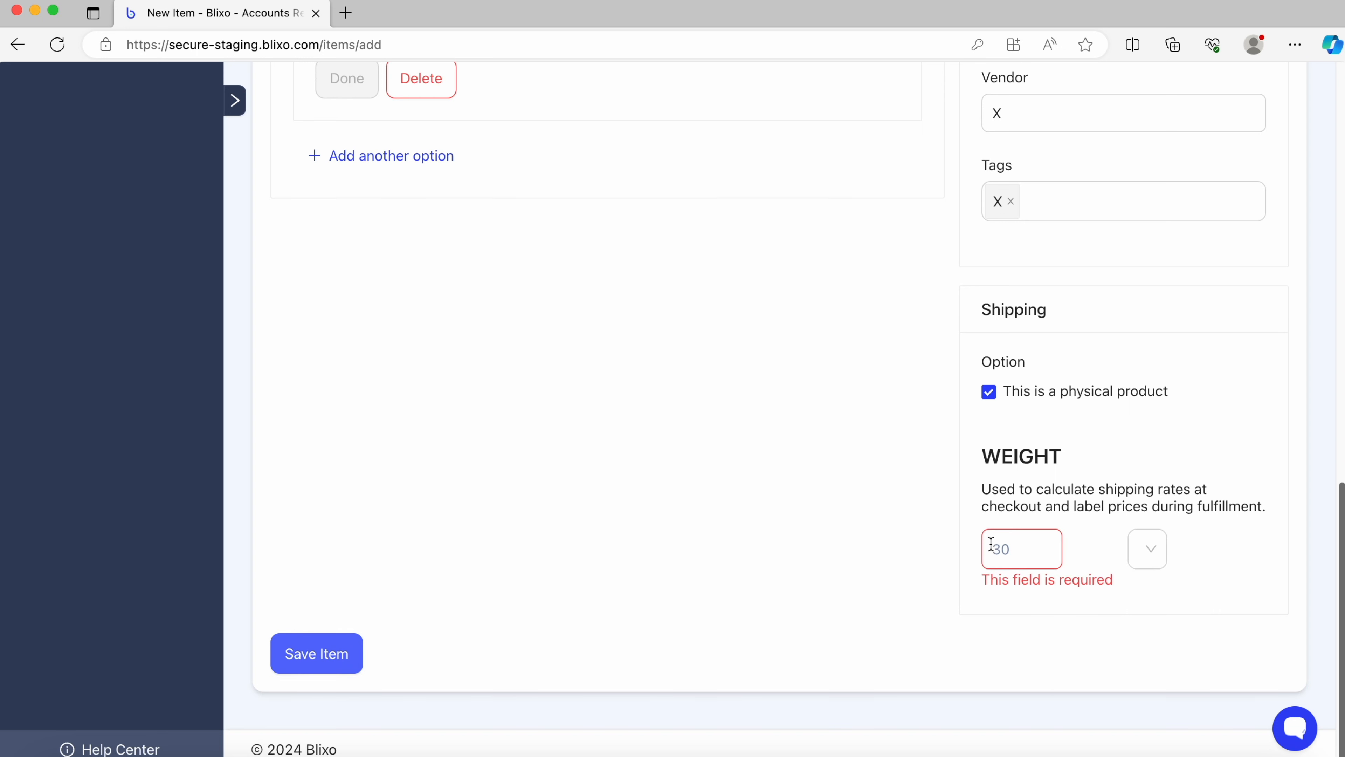
pyautogui.click(1018, 540)
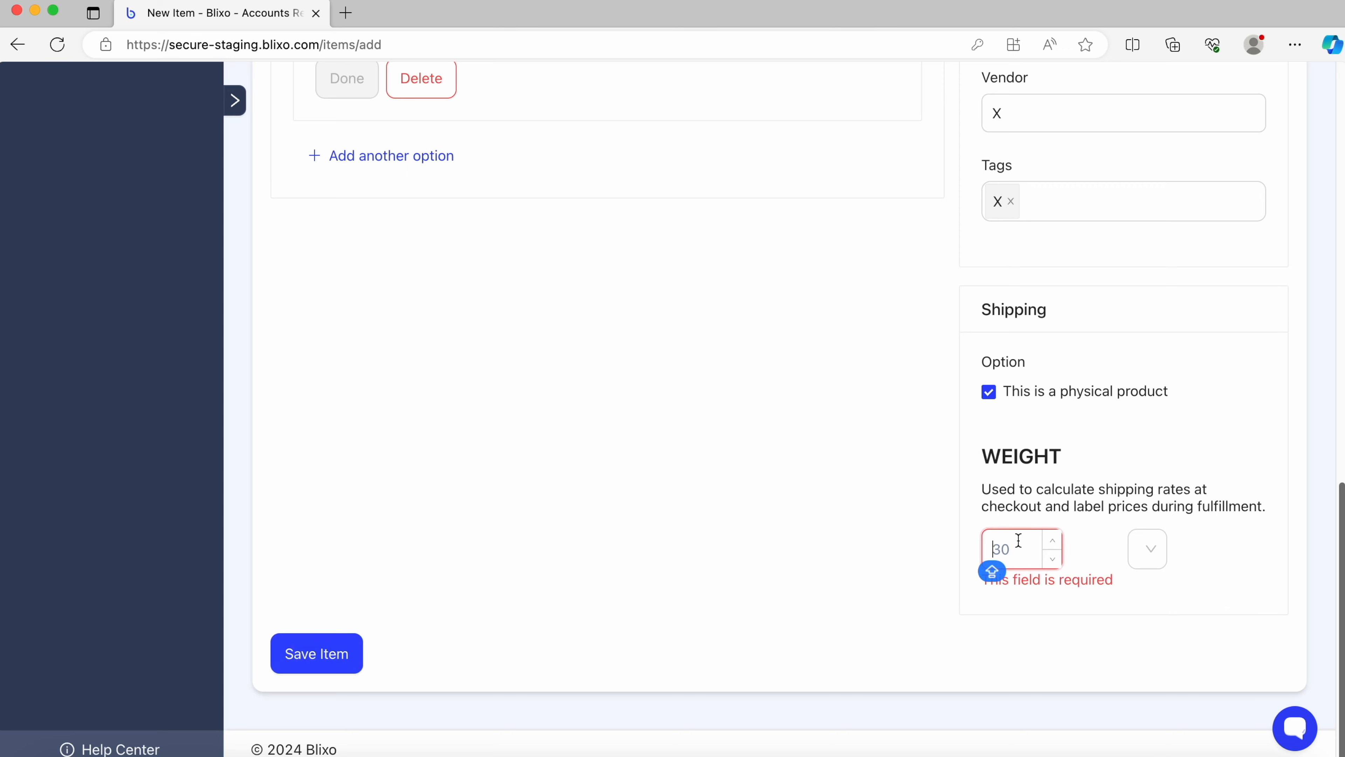
pyautogui.click(344, 654)
# Step: Turn off the product options and the physical product setting, and save the item
pyautogui.scroll(5, 400, 549)
pyautogui.click(327, 253)
pyautogui.scroll(-5, 414, 476)
pyautogui.click(336, 659)
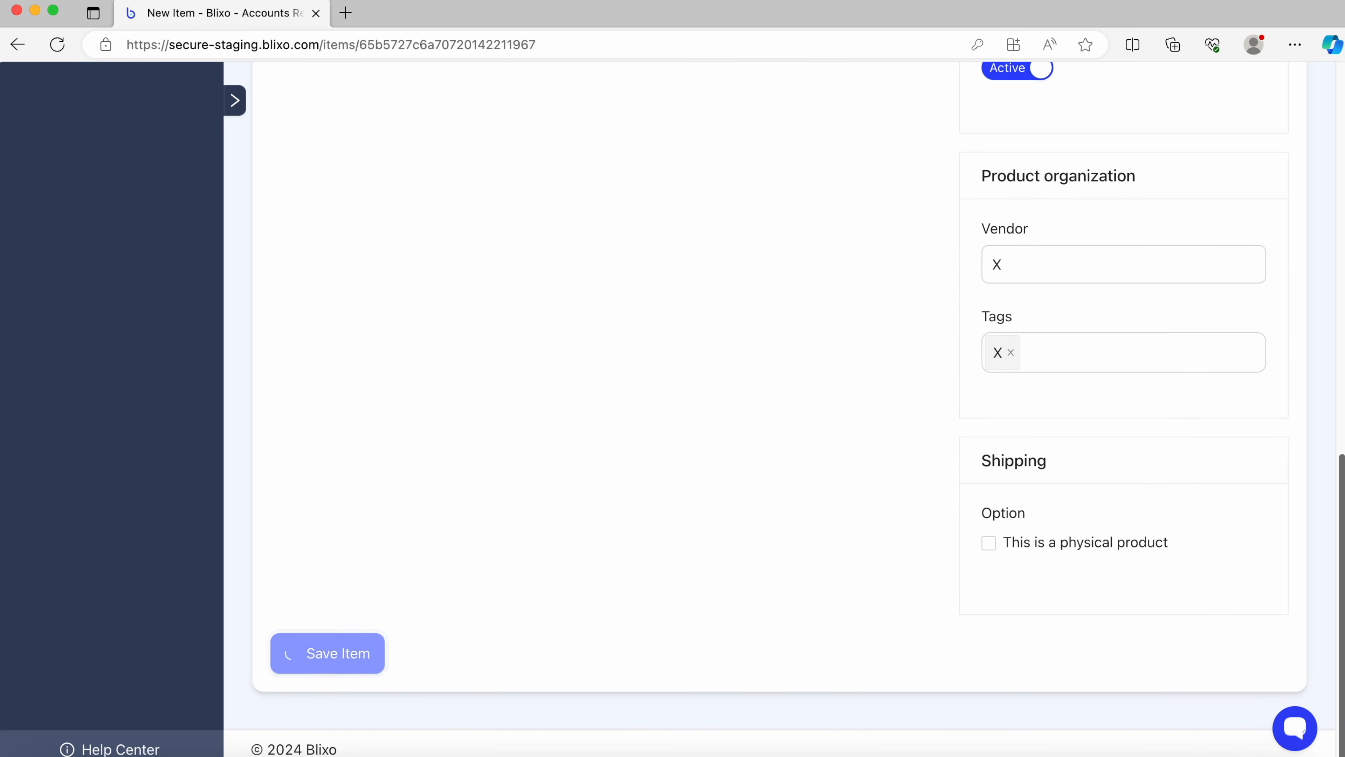
# Step: Read the save notification and return to the Items list to check the added item X
pyautogui.moveTo(1029, 138); pyautogui.dragTo(1198, 124)
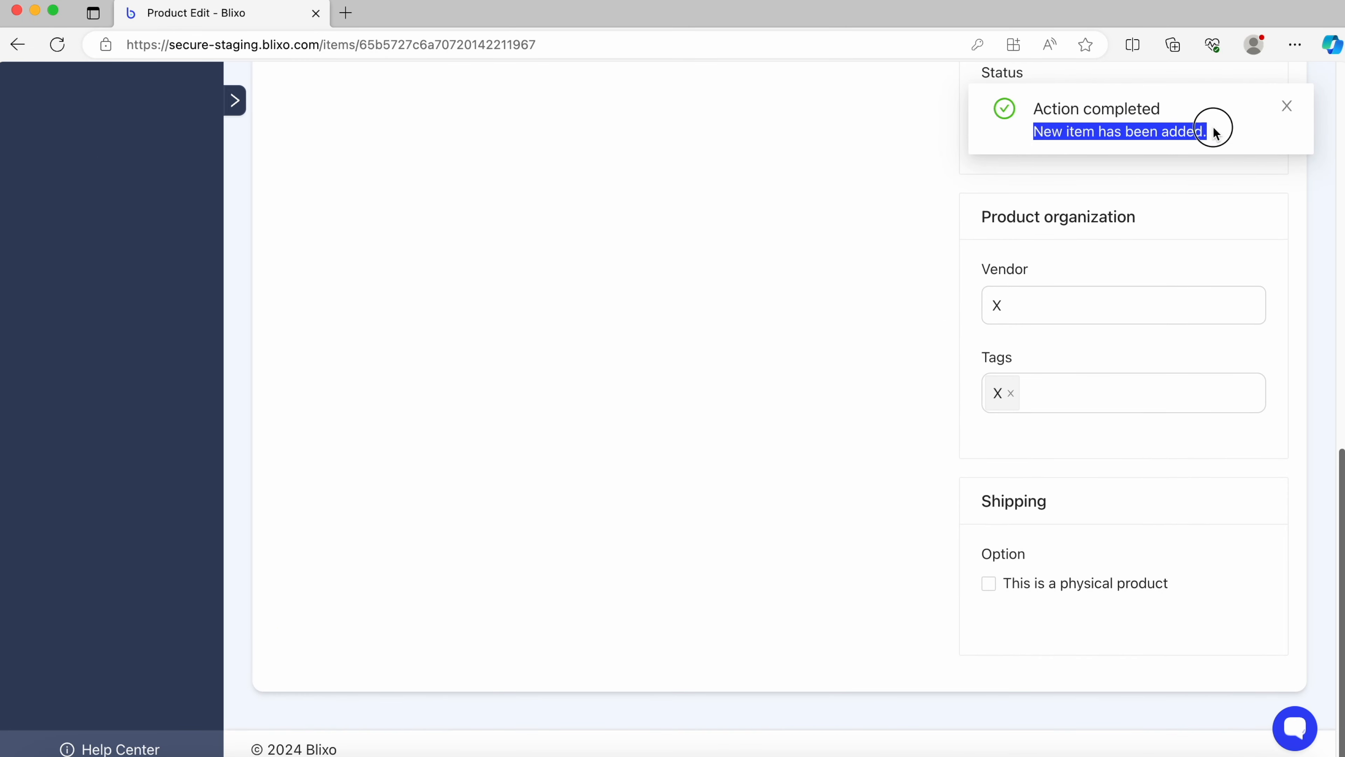
pyautogui.click(609, 293)
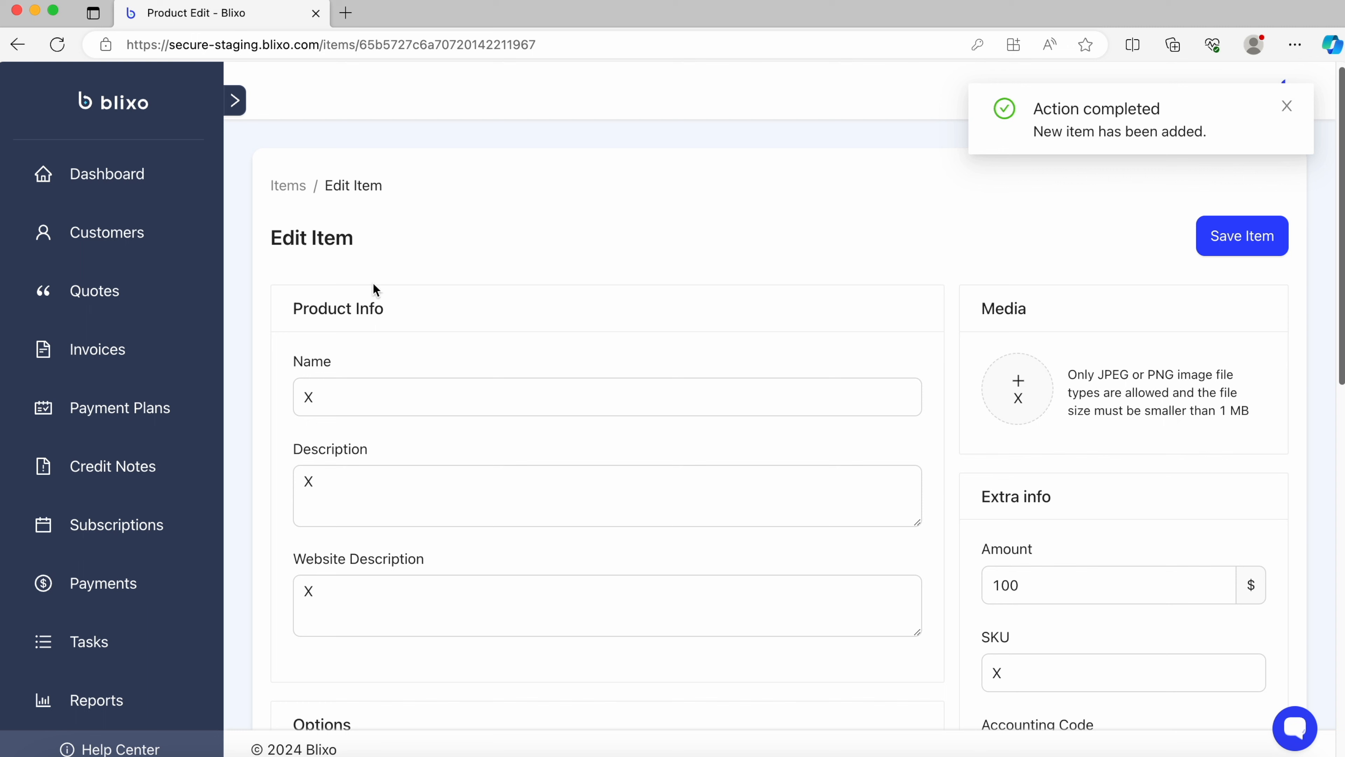
pyautogui.click(291, 183)
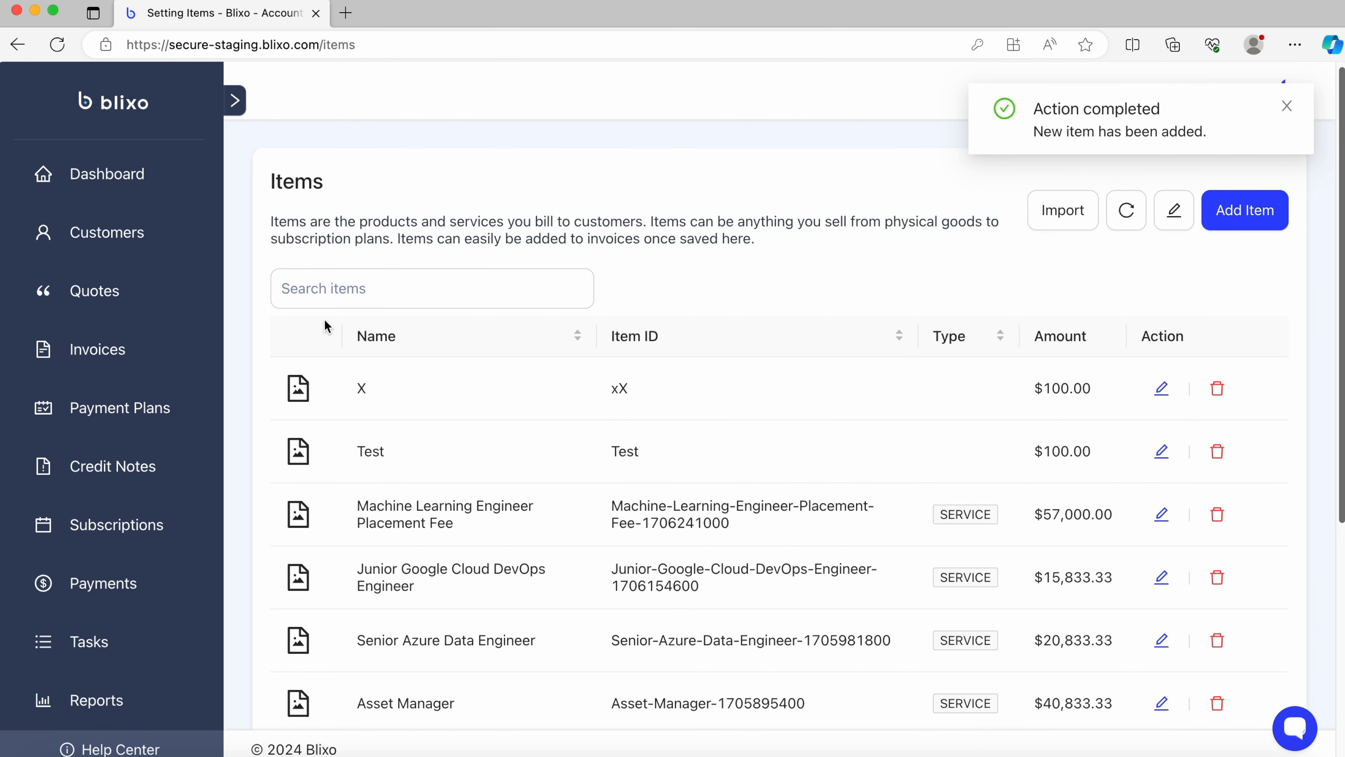